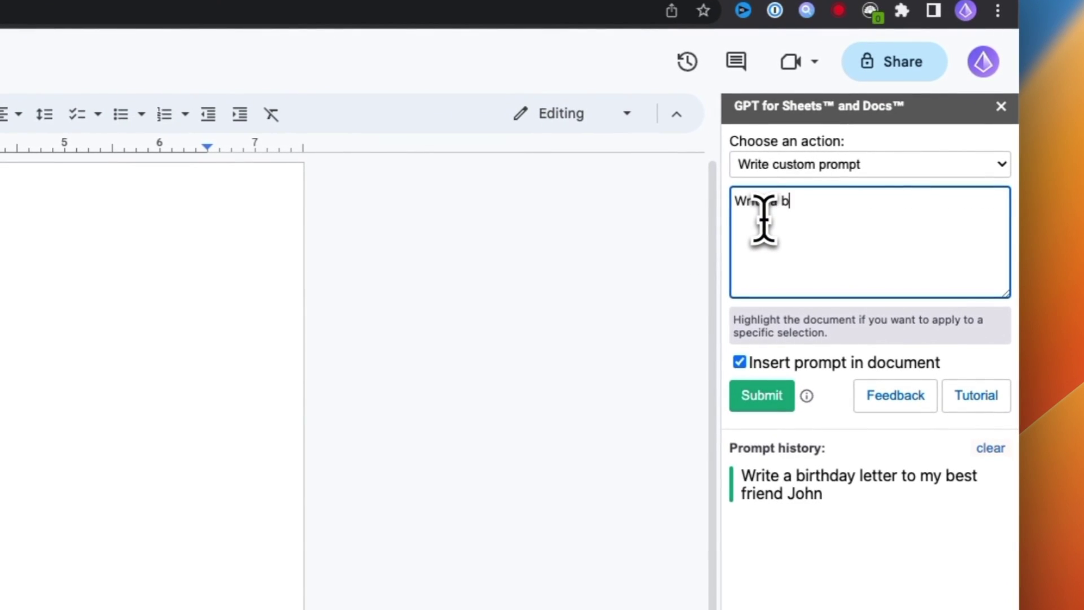
- Submit a prompt asking for a birthday letter to the user's best friend to generate the letter
type("irthday letter to my best friend Jo")
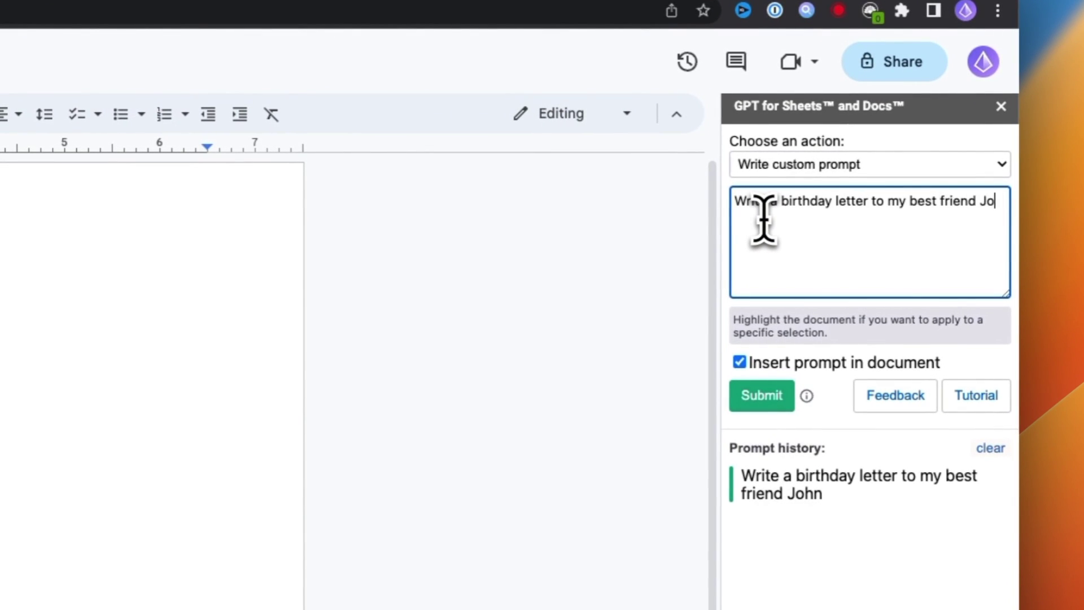
type("hn")
left_click(759, 396)
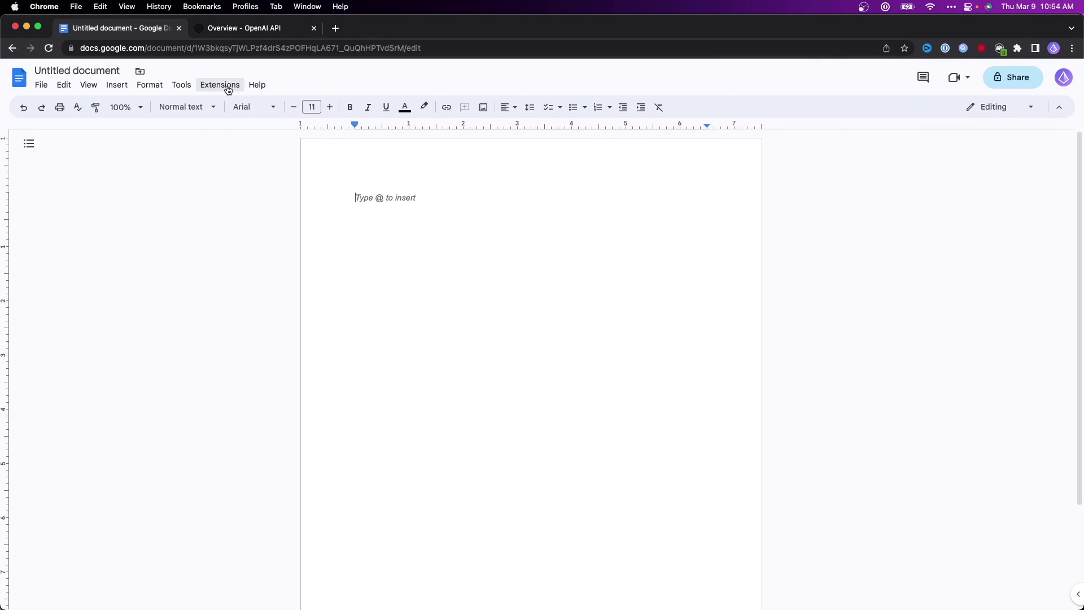
- Search the Workspace Marketplace add-ons for 'gpt for docs'
left_click(227, 87)
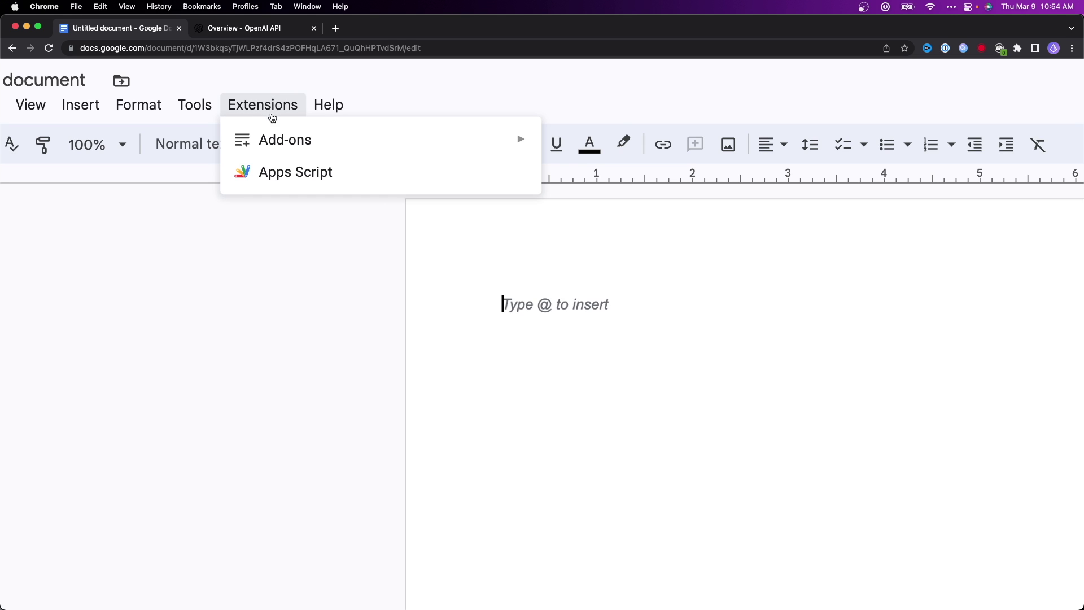
mouse_move(289, 143)
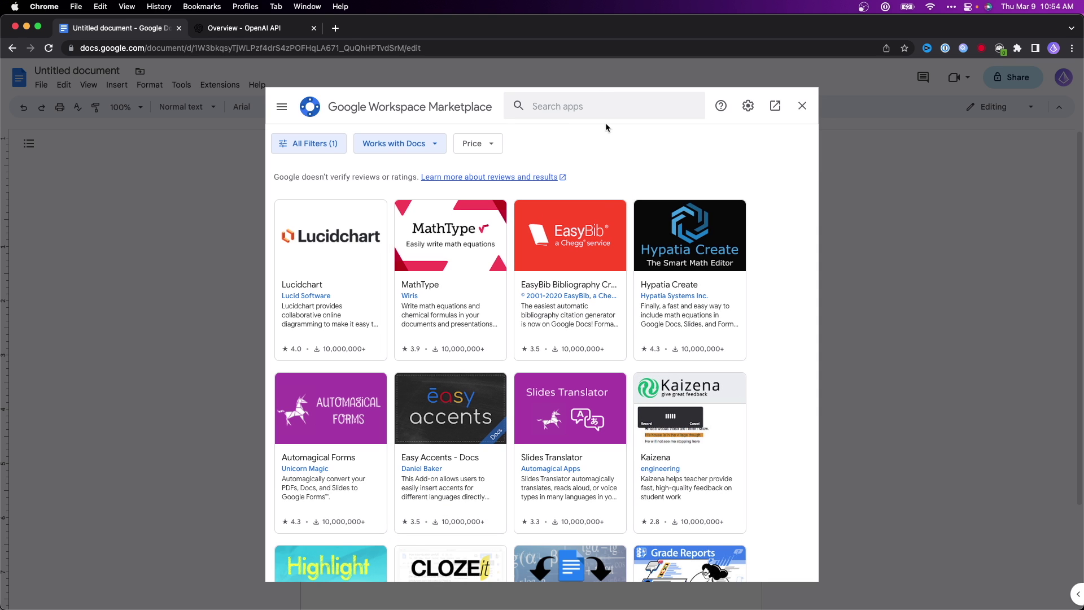
left_click(601, 104)
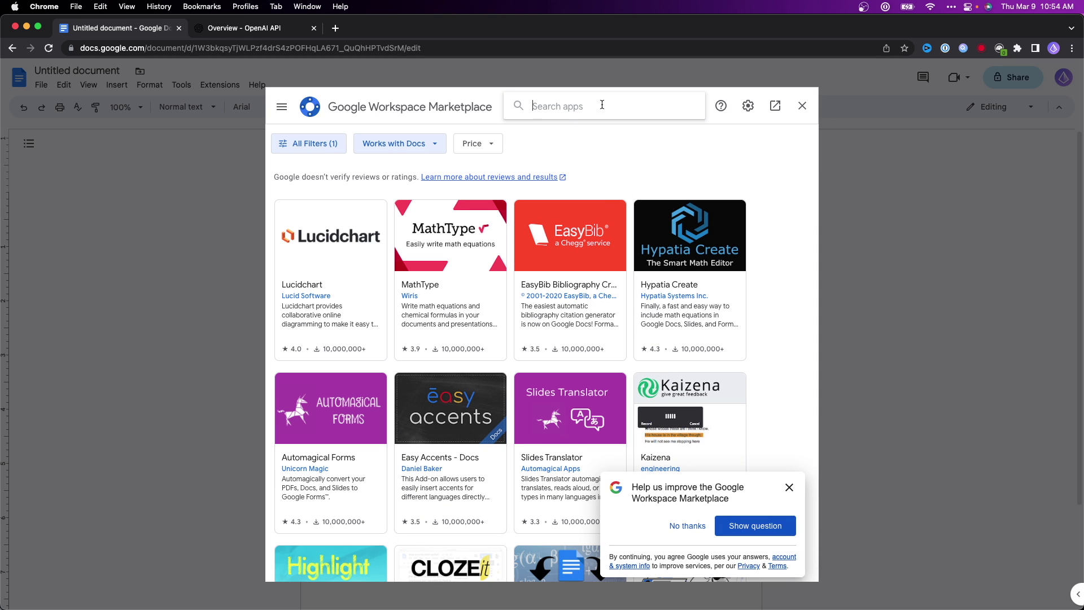
scroll(602, 104, "up", 5)
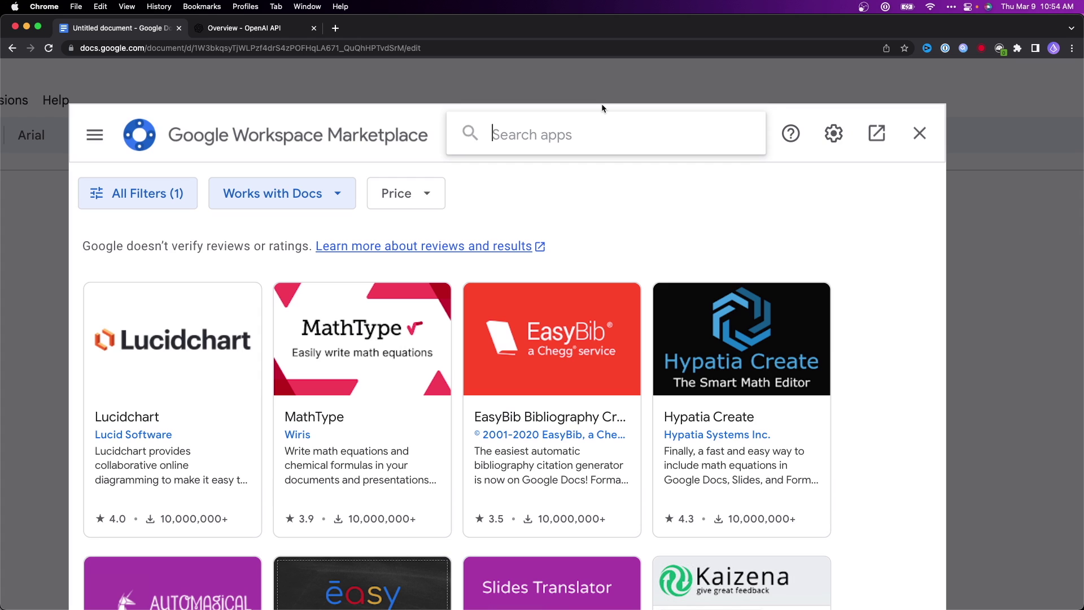
type("gpt for docs")
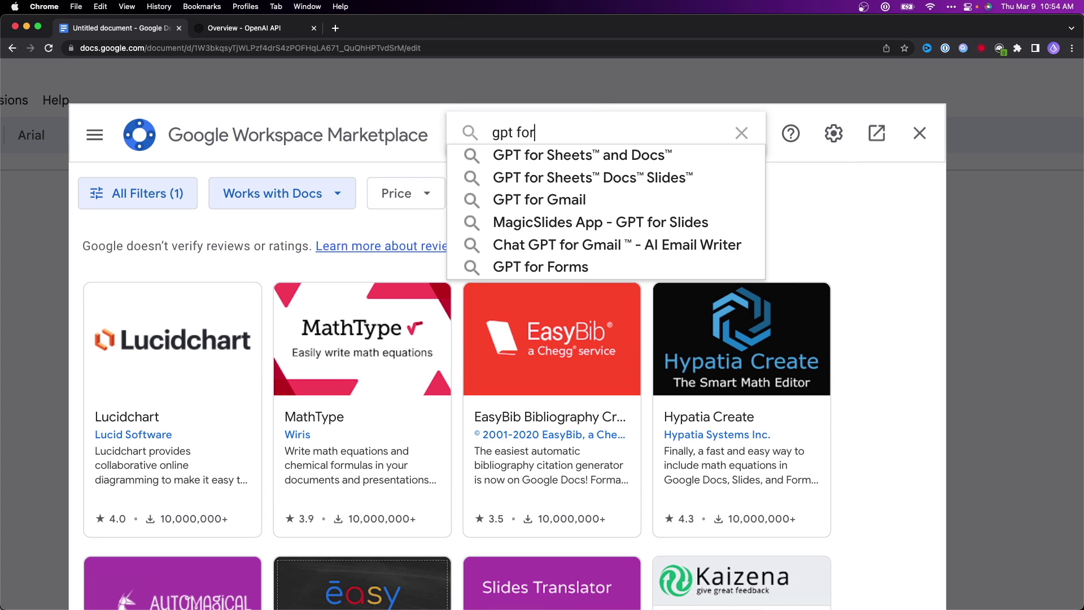
key("Return")
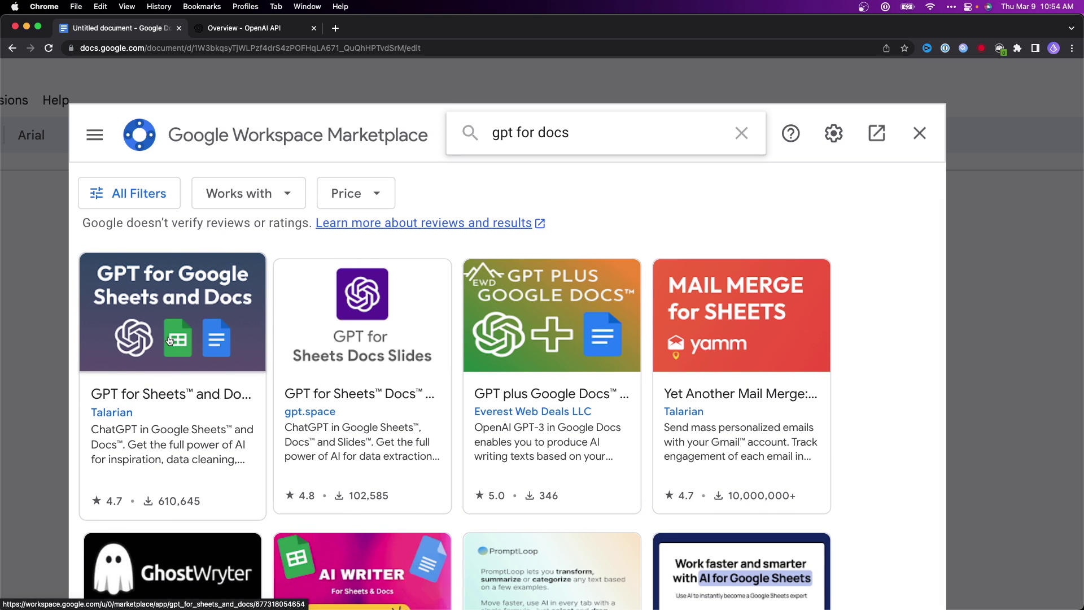
- Open the GPT for Sheets and Docs listing from the search results
left_click(172, 336)
scroll(432, 325, "down", 2)
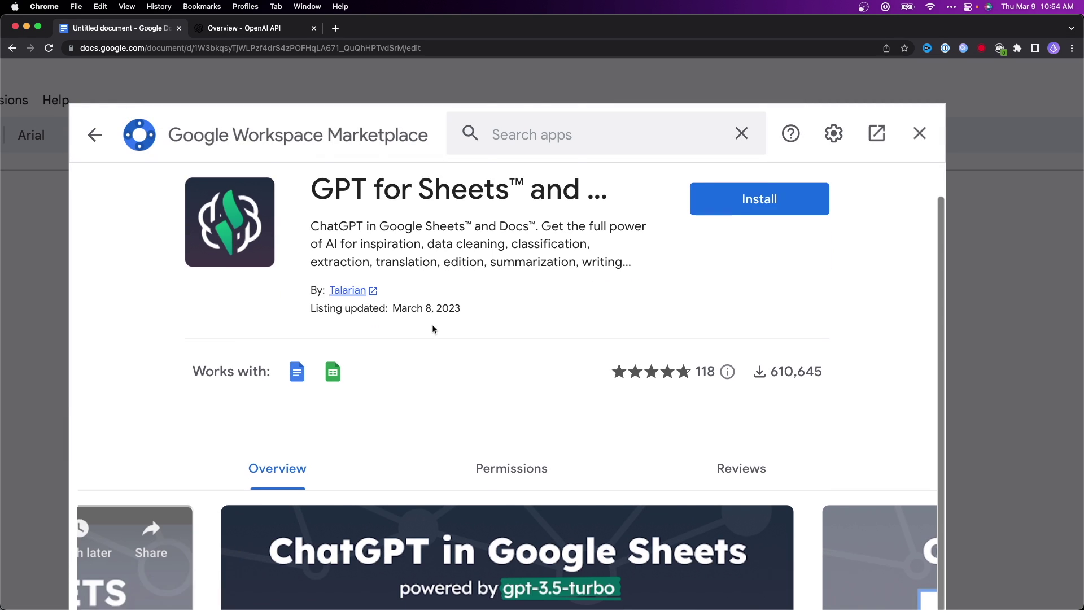
scroll(432, 324, "down", 5, "ctrl")
scroll(432, 325, "up", 1)
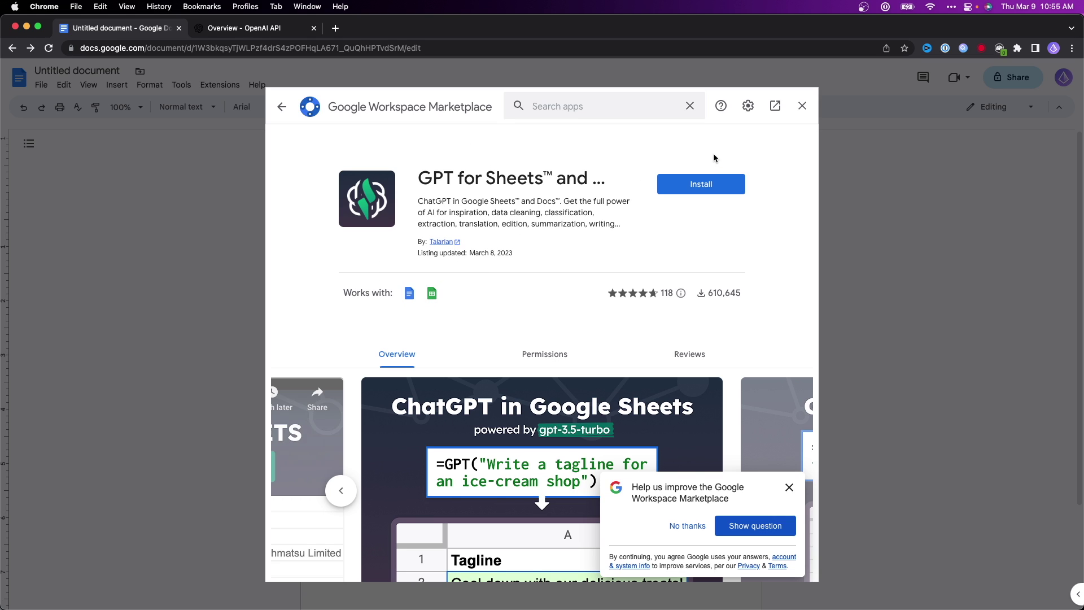
- Install the GPT for Sheets and Docs add-on, granting permission and completing the setup dialogs
left_click(713, 188)
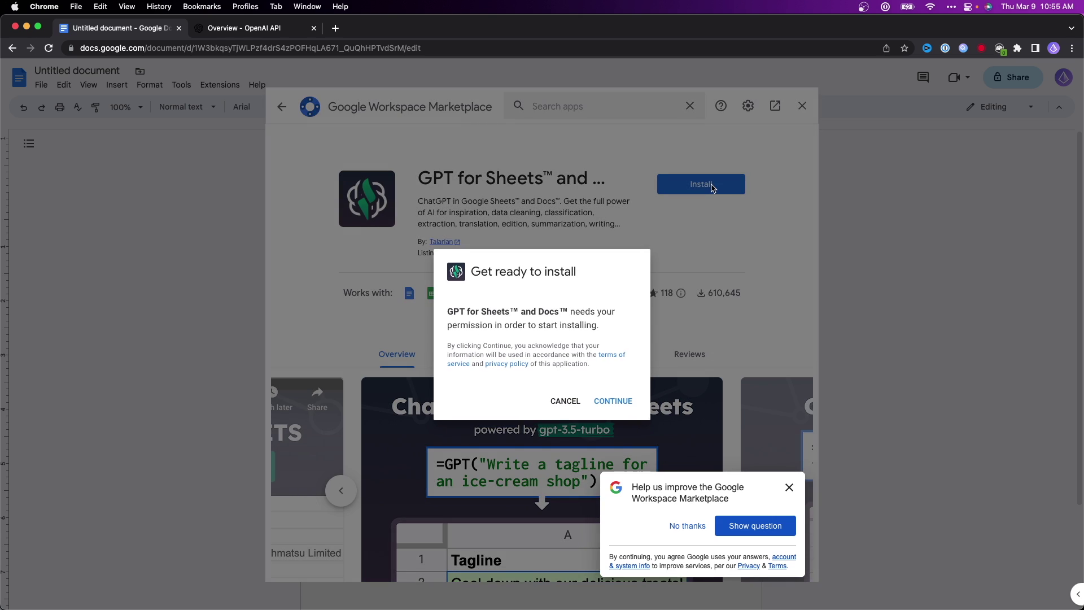
left_click(622, 402)
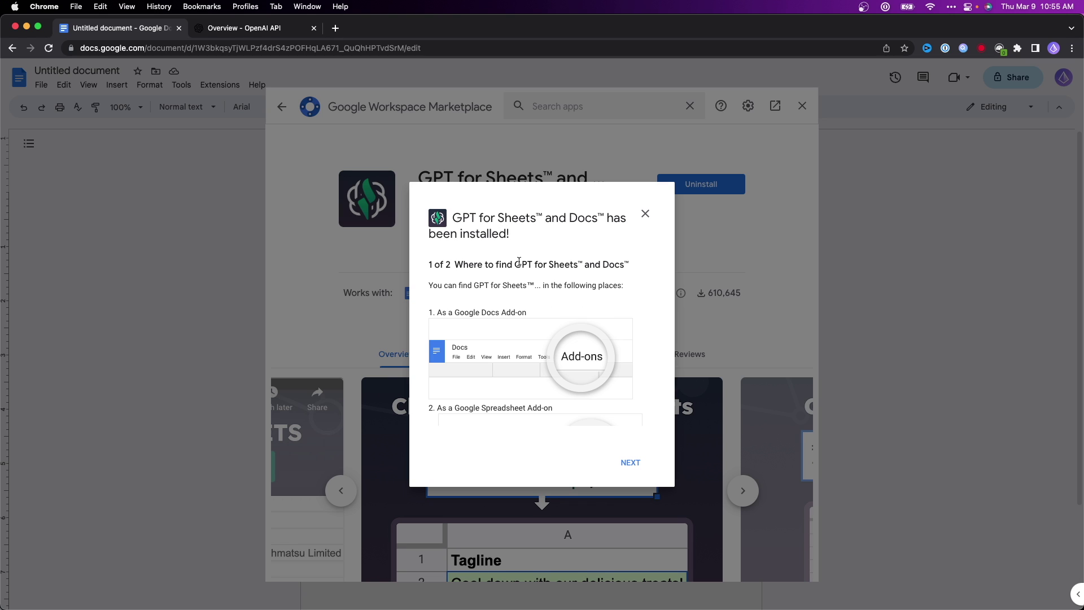
left_click(631, 464)
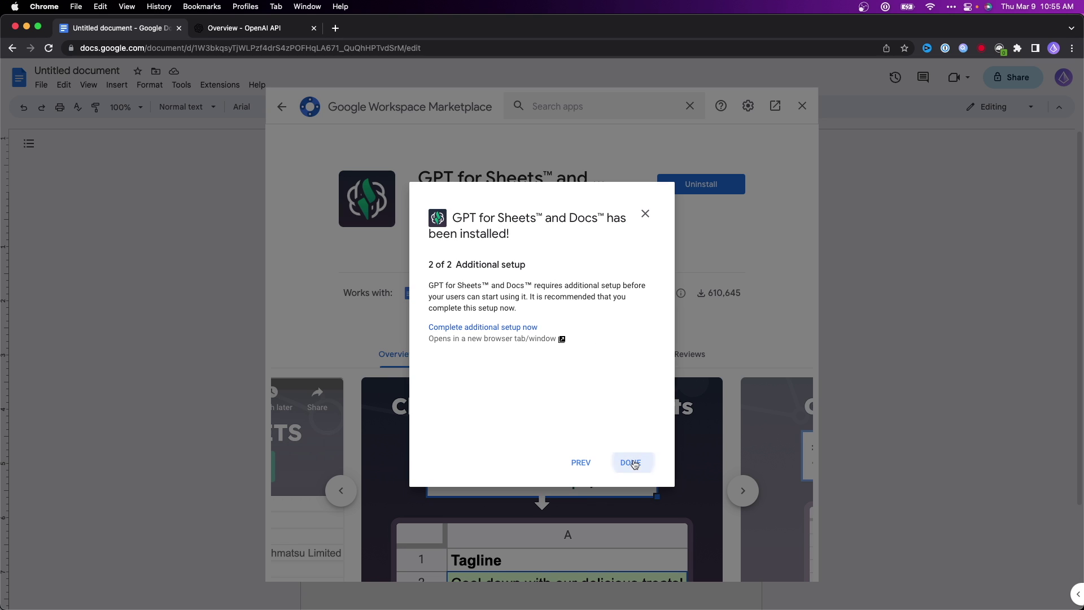
left_click(632, 463)
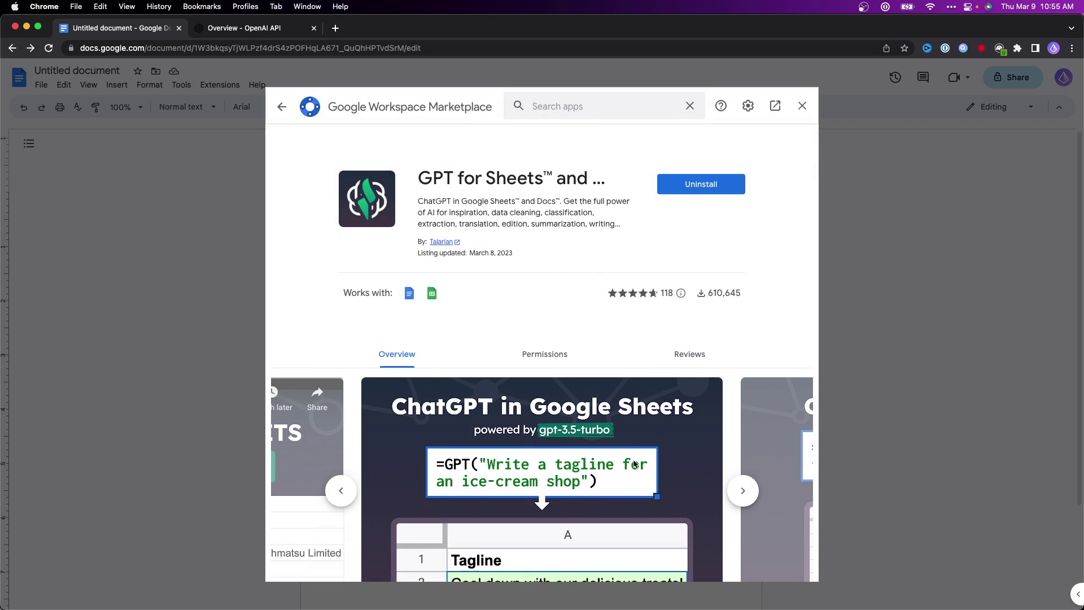
- Close the Marketplace and open the add-on's Set API key dialog, ready to enter a key
left_click(803, 106)
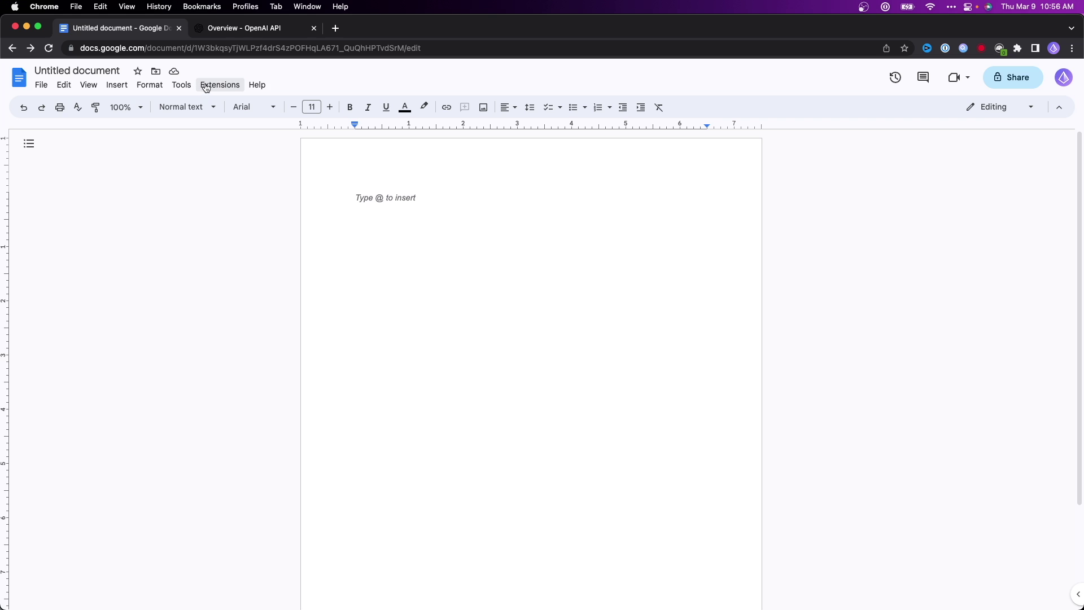
scroll(201, 85, "up", 3)
left_click(205, 105)
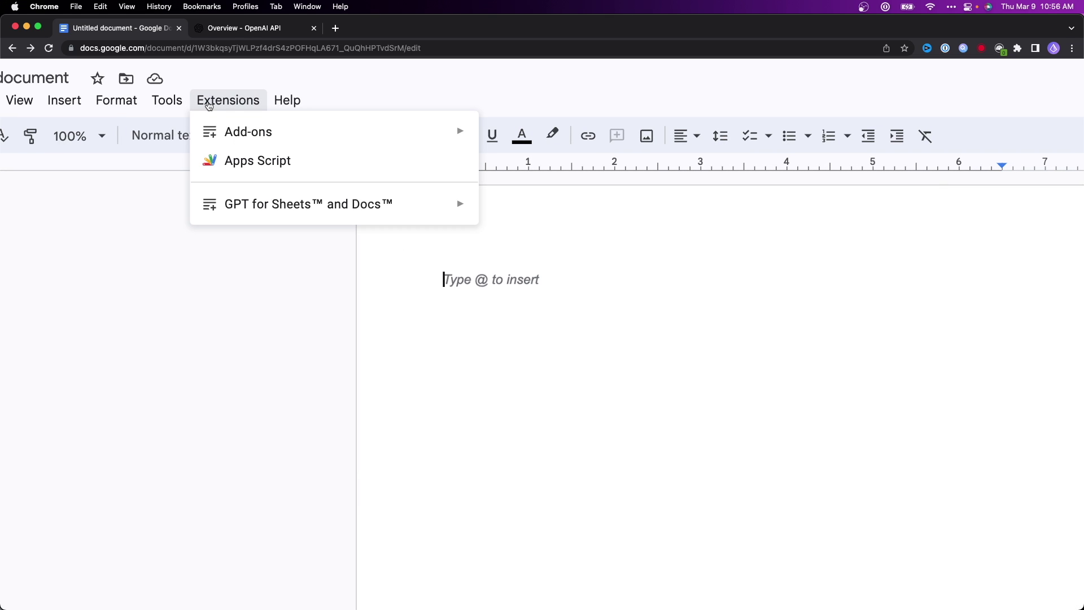
mouse_move(286, 218)
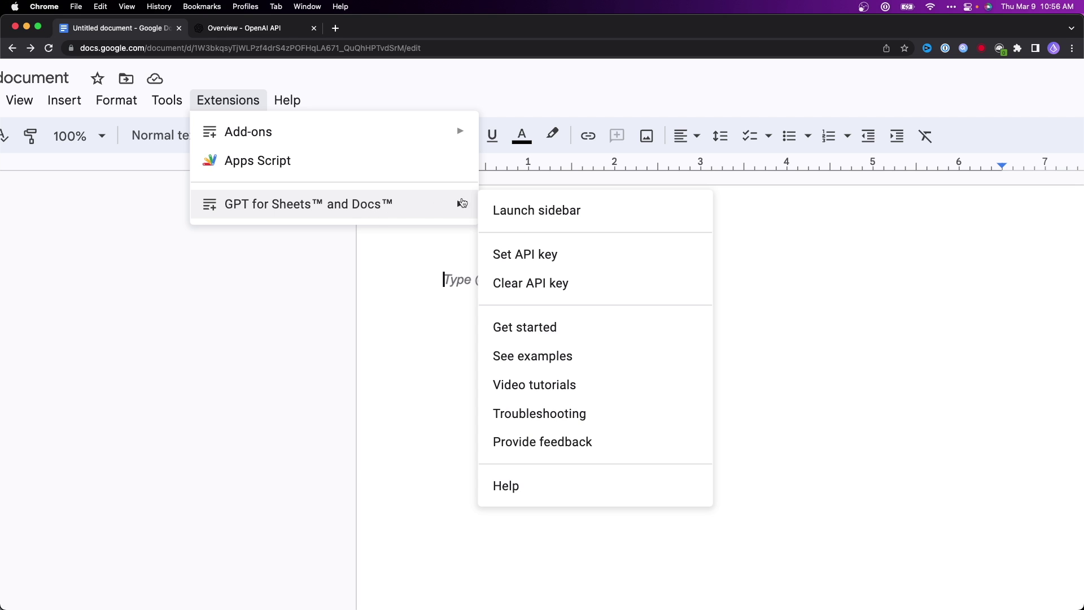
left_click(566, 255)
key("super+0")
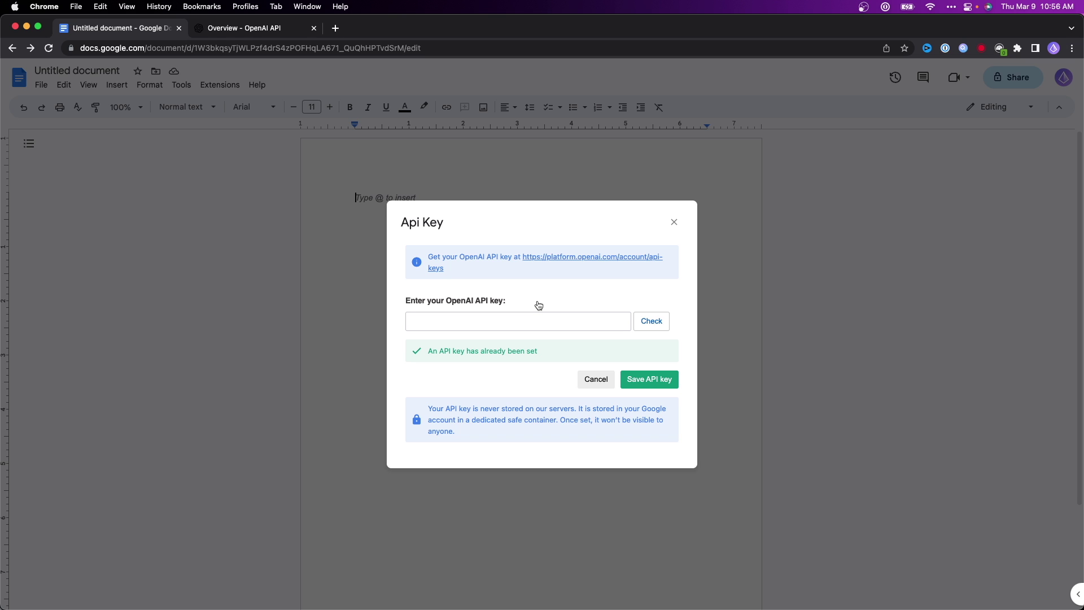
left_click(506, 319)
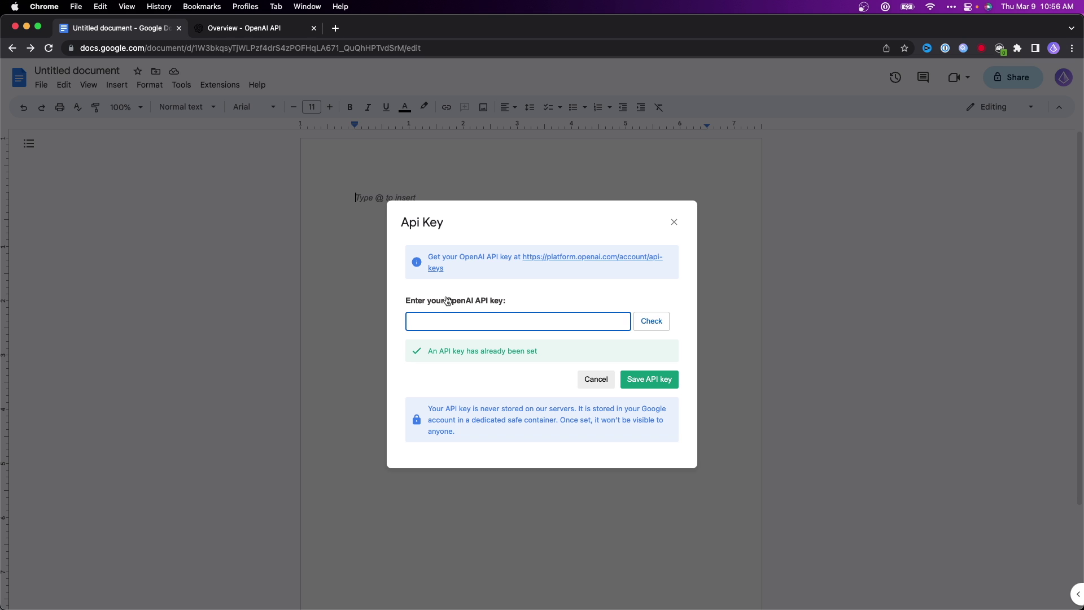
- Go to the API keys page in the OpenAI Platform tab
left_click(246, 31)
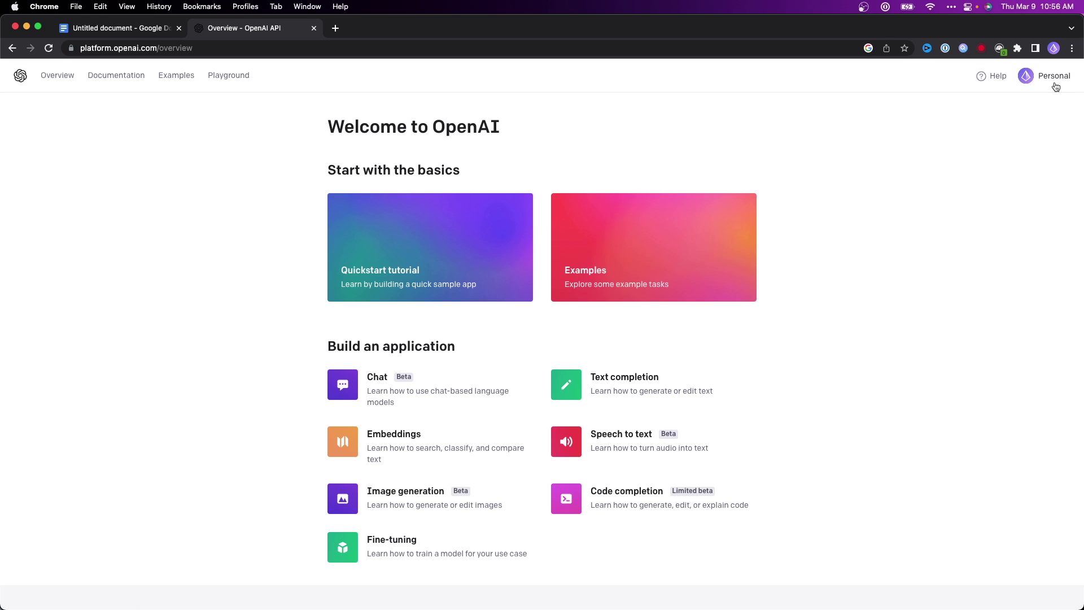
scroll(1055, 86, "up", 3)
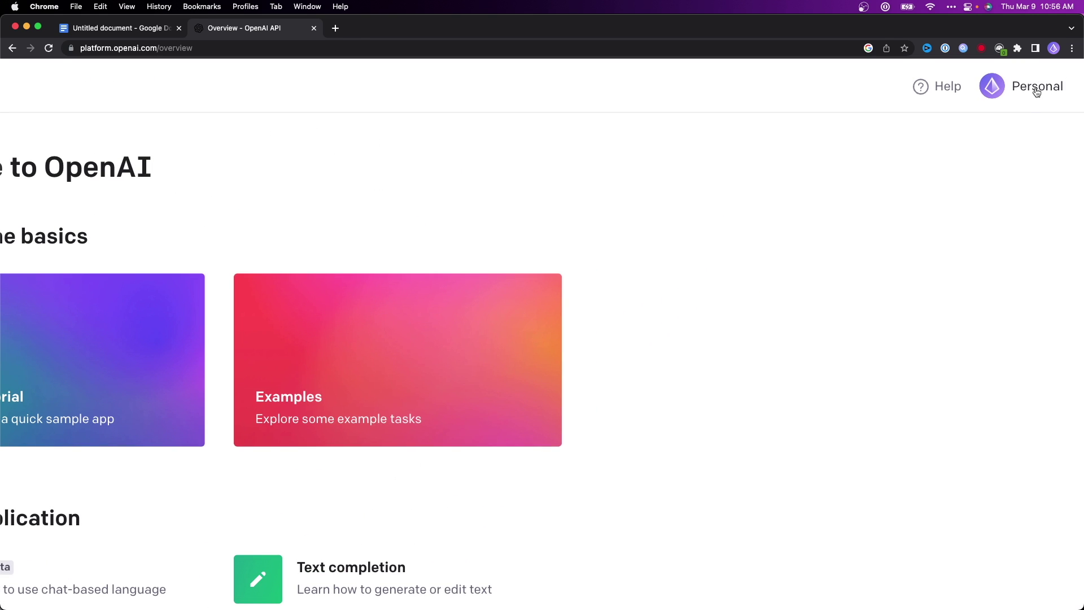
left_click(1036, 92)
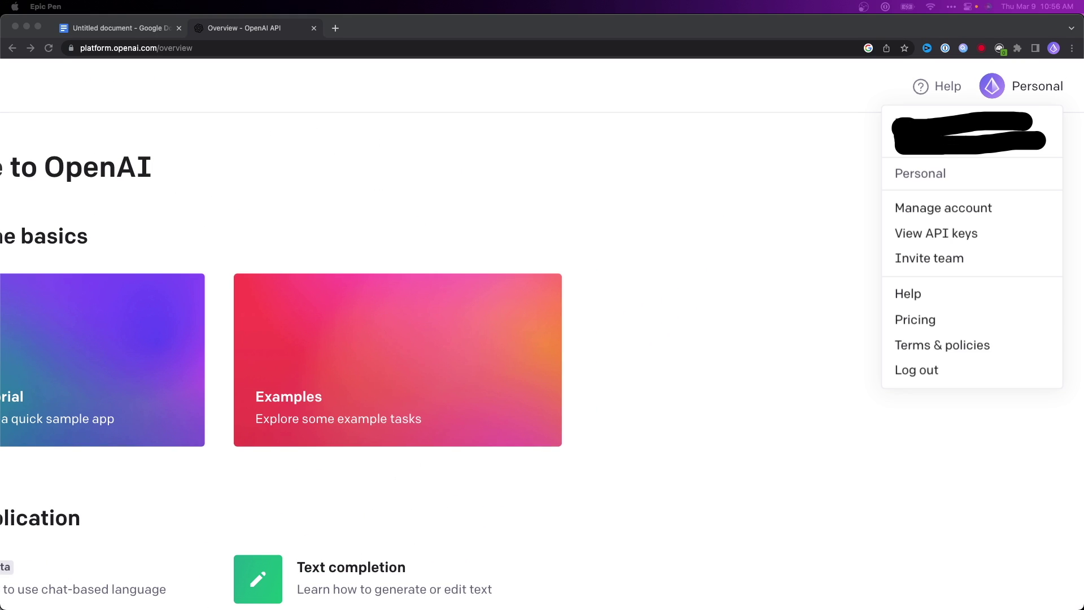
left_click(986, 235)
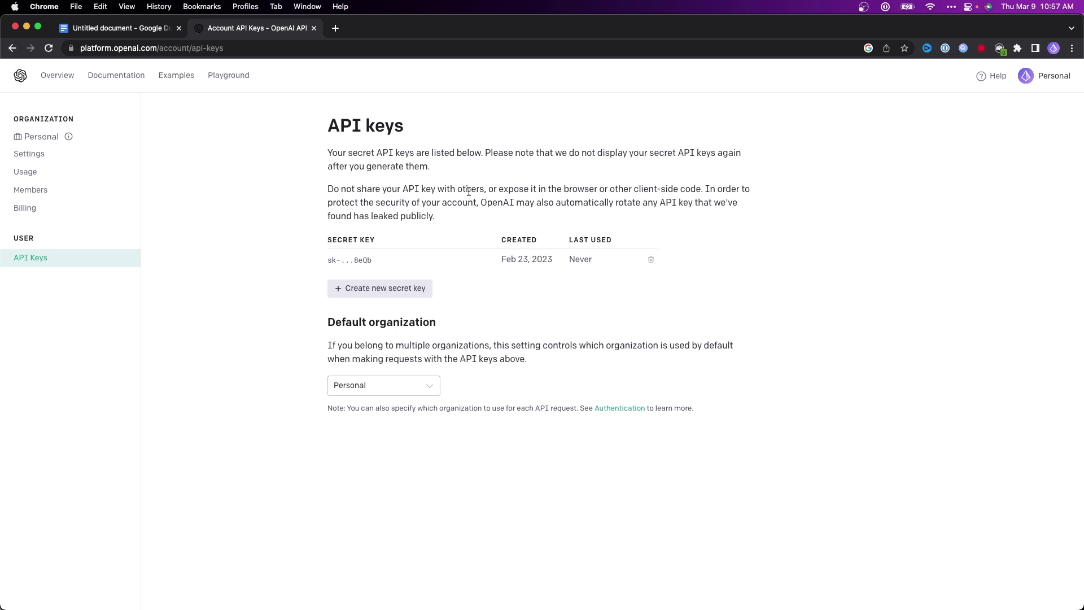
- Create a new secret key and copy it
left_click(390, 292)
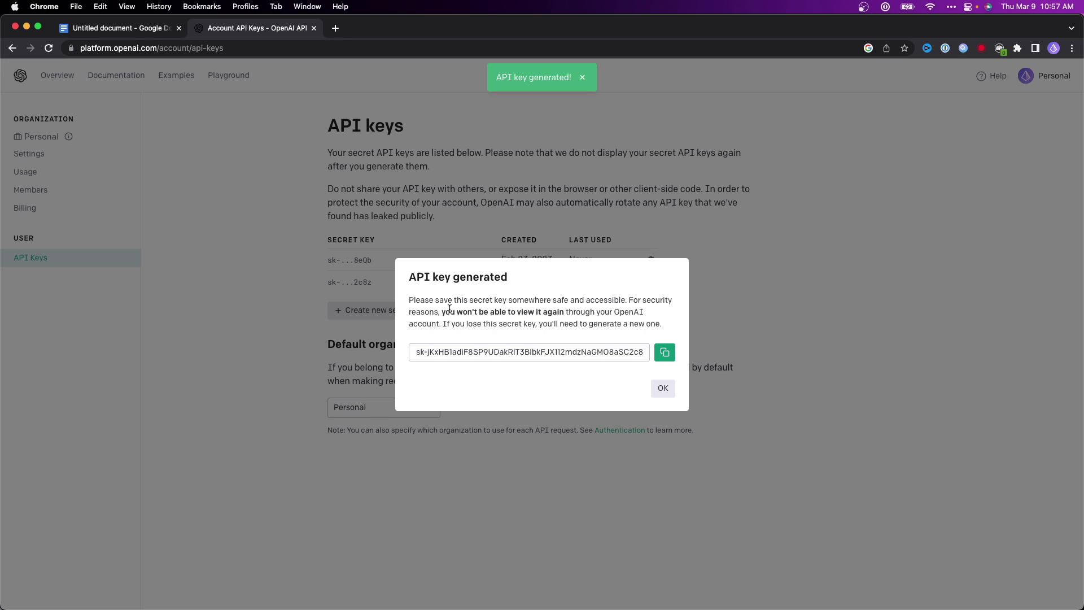
scroll(564, 328, "up", 3)
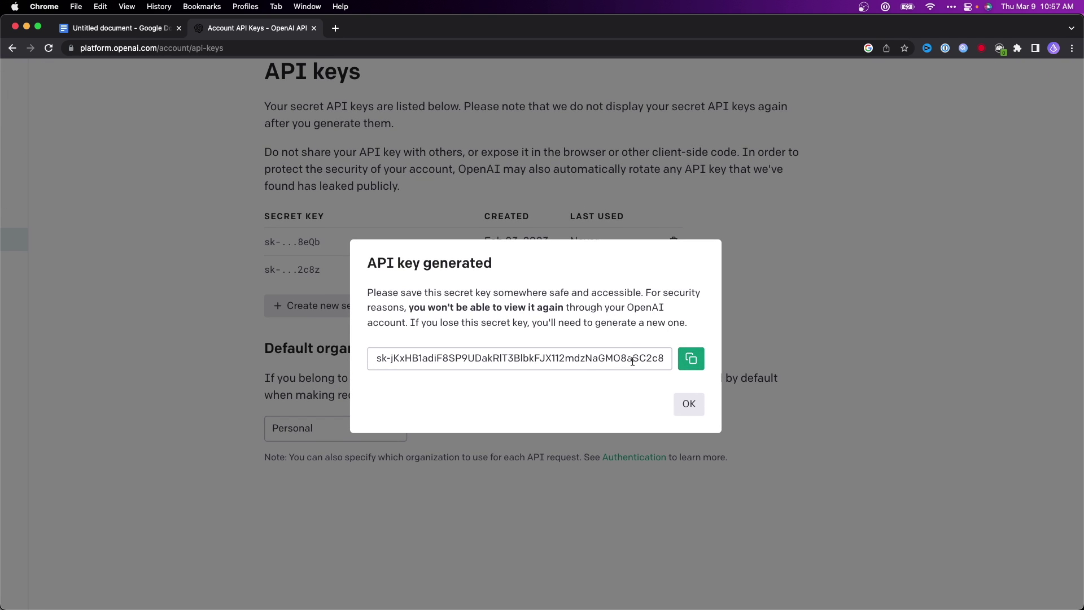
left_click(684, 361)
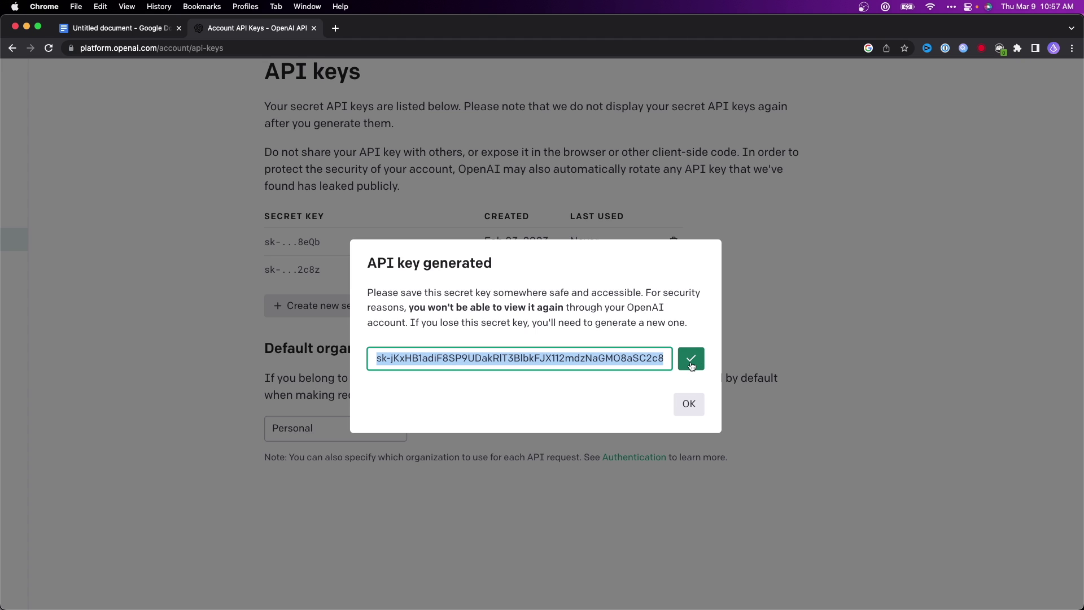
left_click(691, 403)
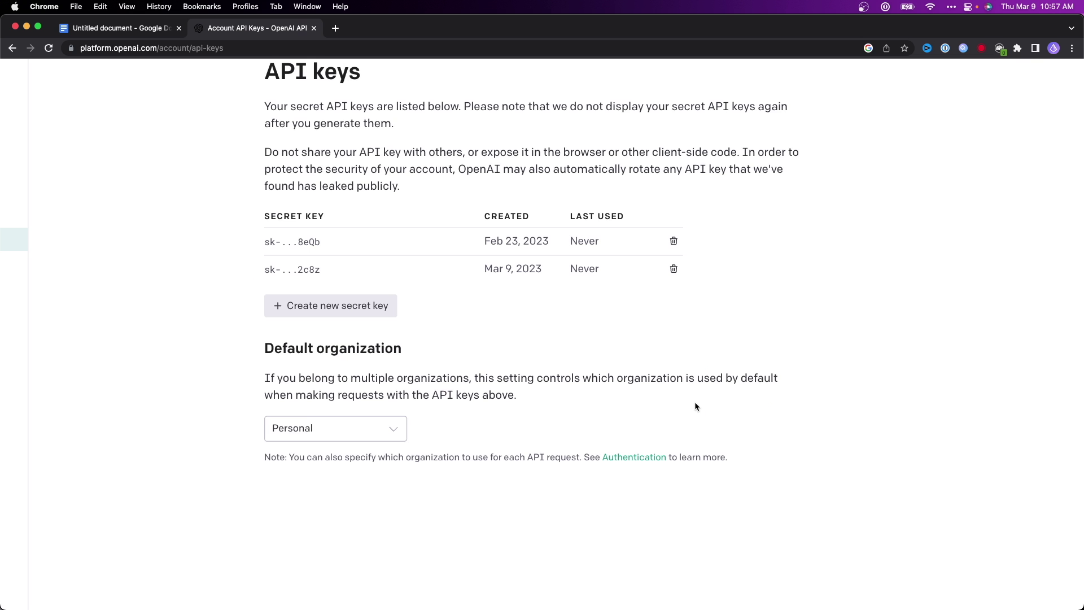
scroll(694, 402, "down", 3)
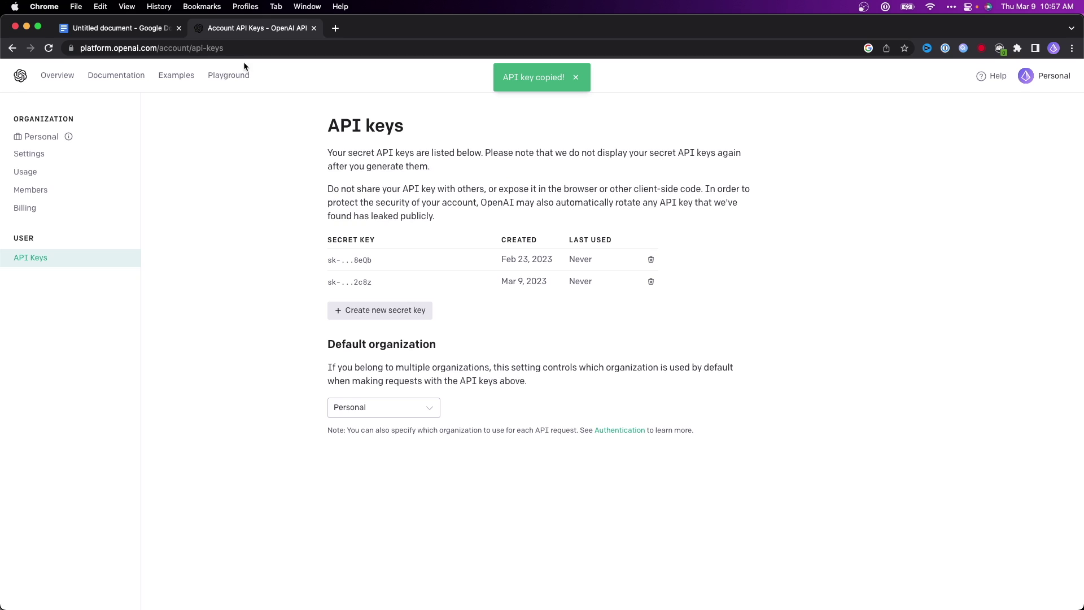
- Paste the copied OpenAI key into the Api Key field, verify it, and save it
left_click(120, 29)
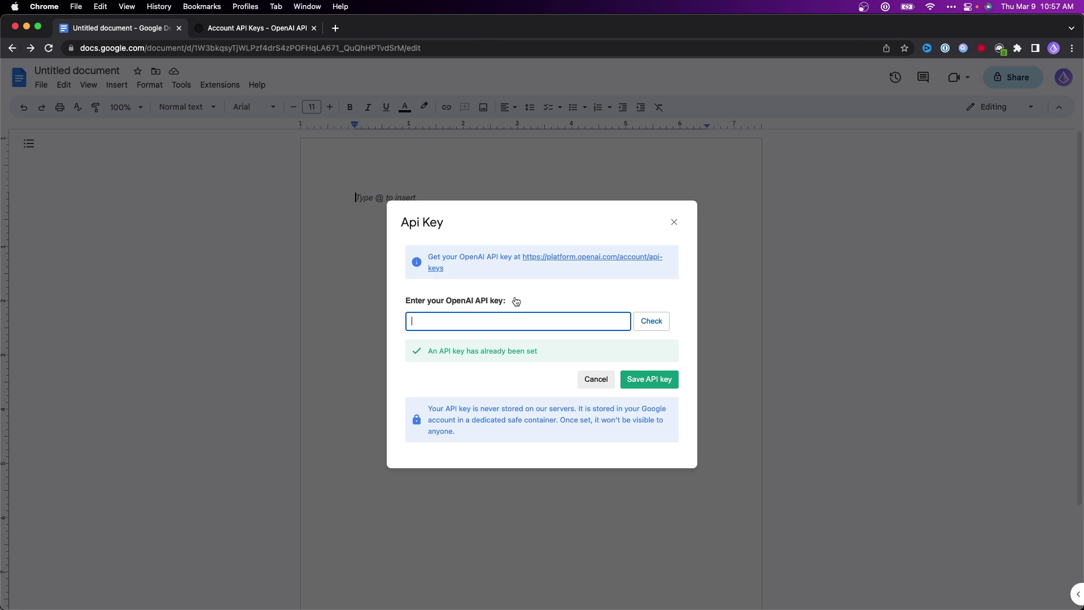
key("super+v")
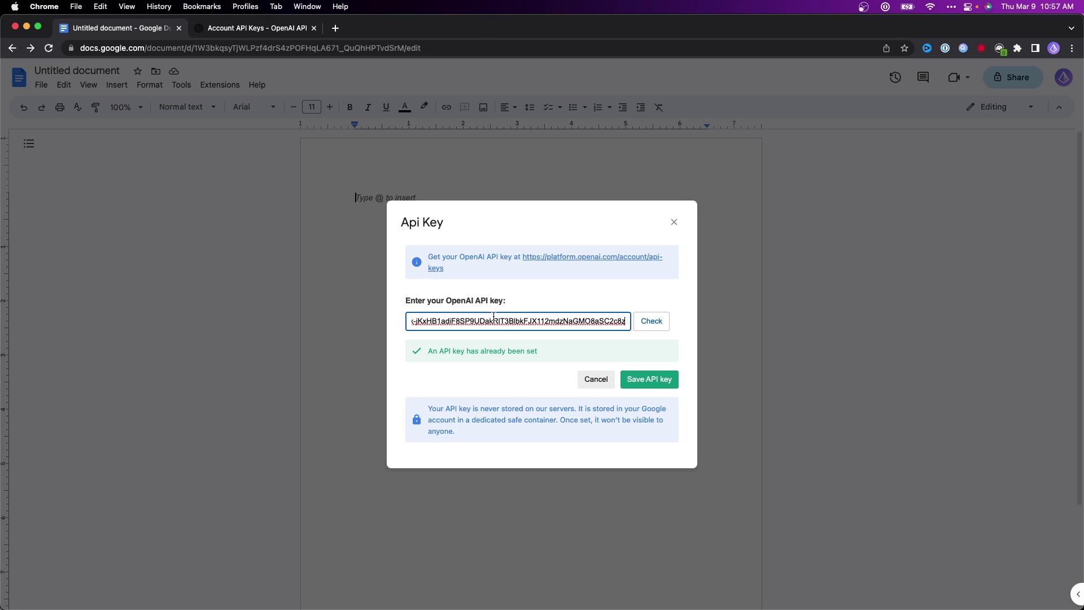
left_click(627, 300)
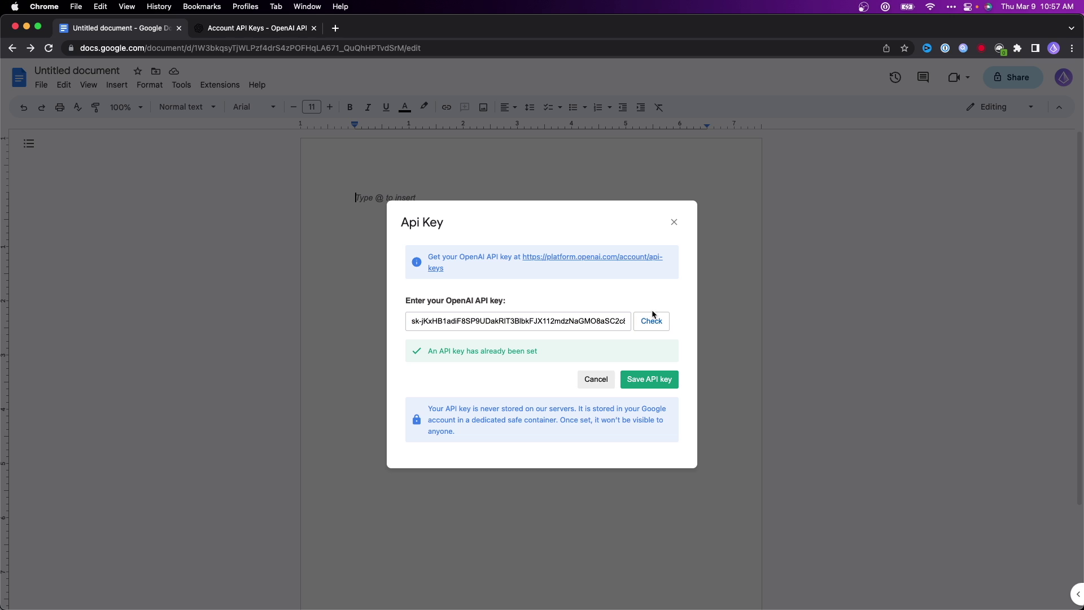
left_click(657, 325)
left_click(654, 381)
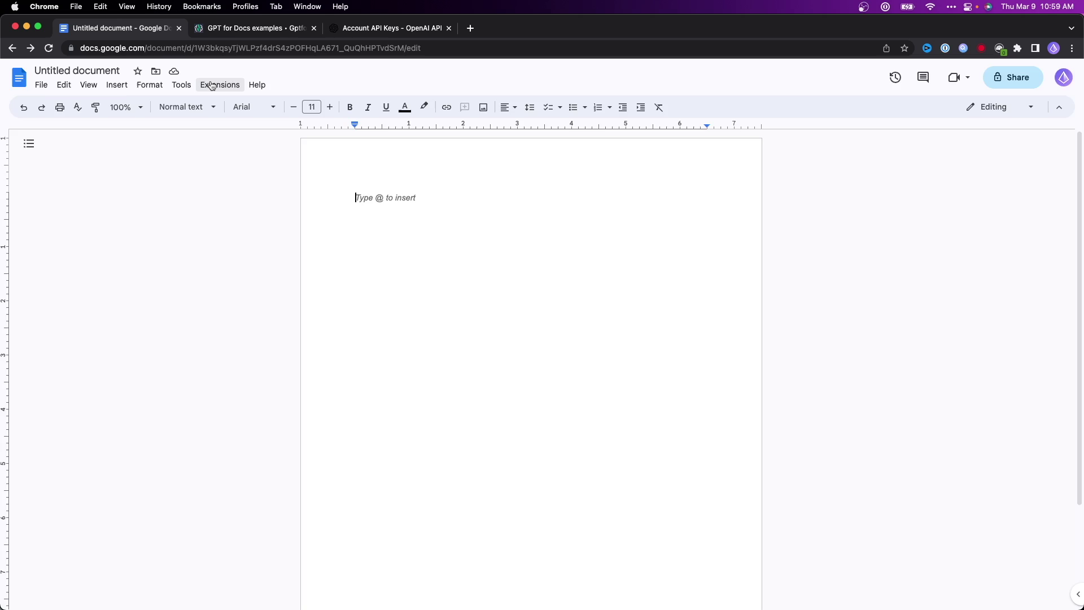
- Launch the GPT for Sheets and Docs sidebar and place the caret in its custom prompt box
scroll(211, 83, "up", 3)
left_click(216, 97)
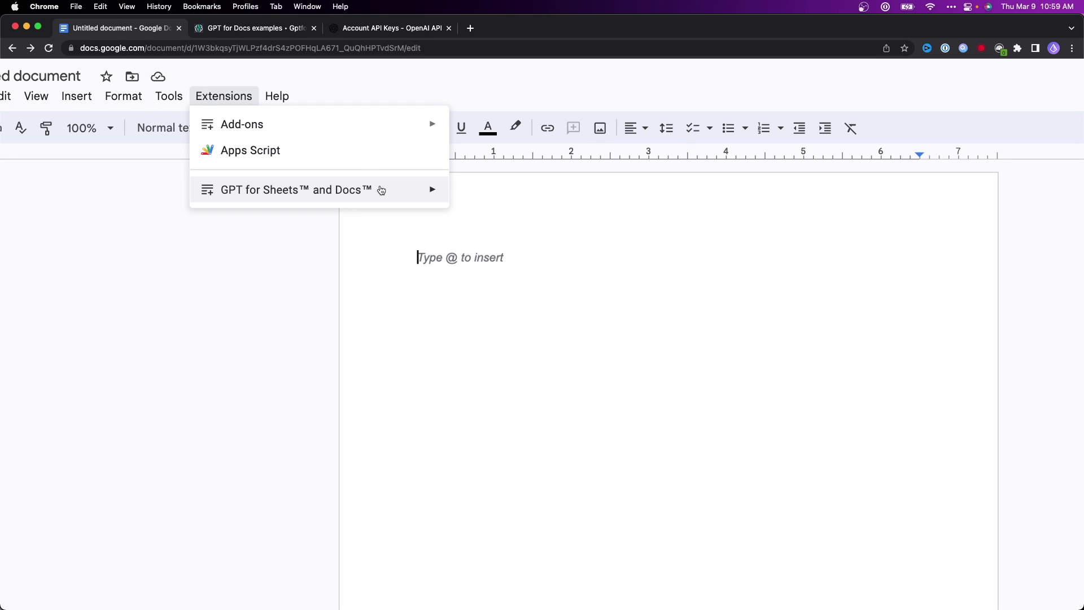
mouse_move(339, 191)
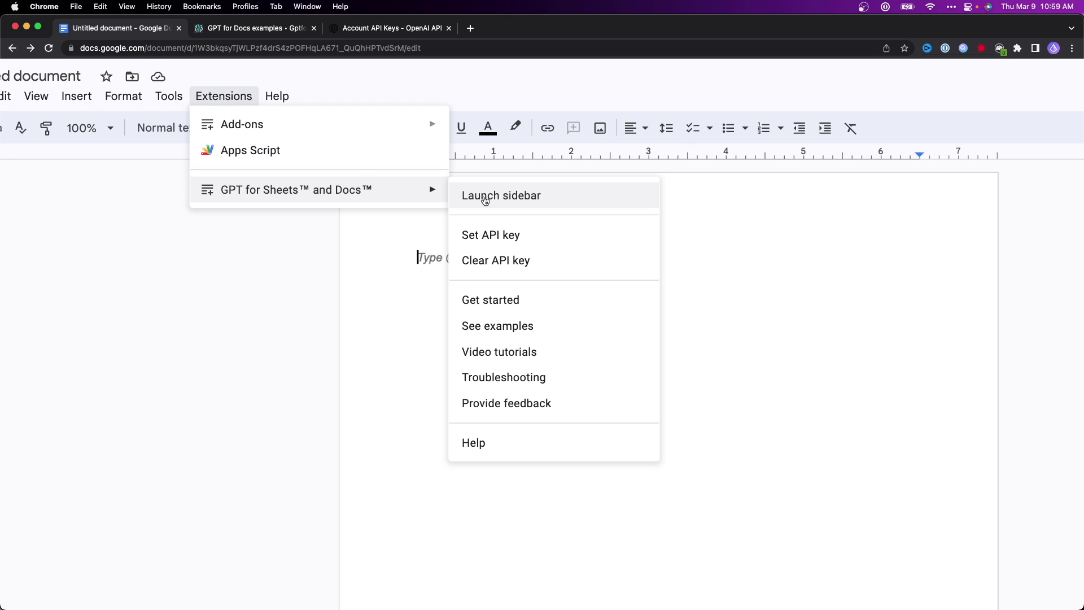
left_click(541, 206)
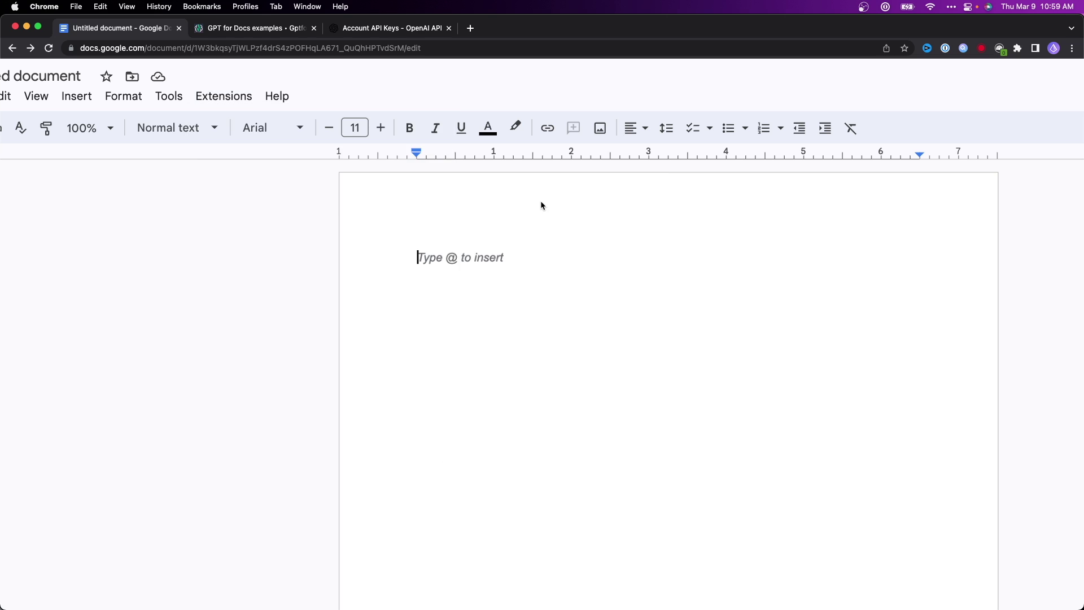
scroll(540, 201, "down", 3)
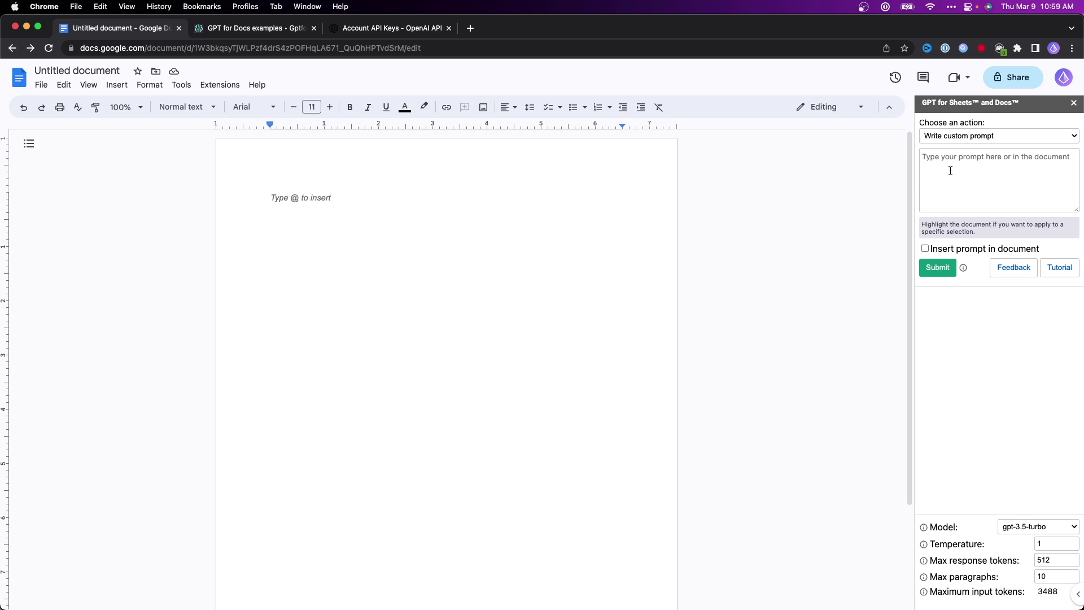
scroll(950, 171, "up", 5)
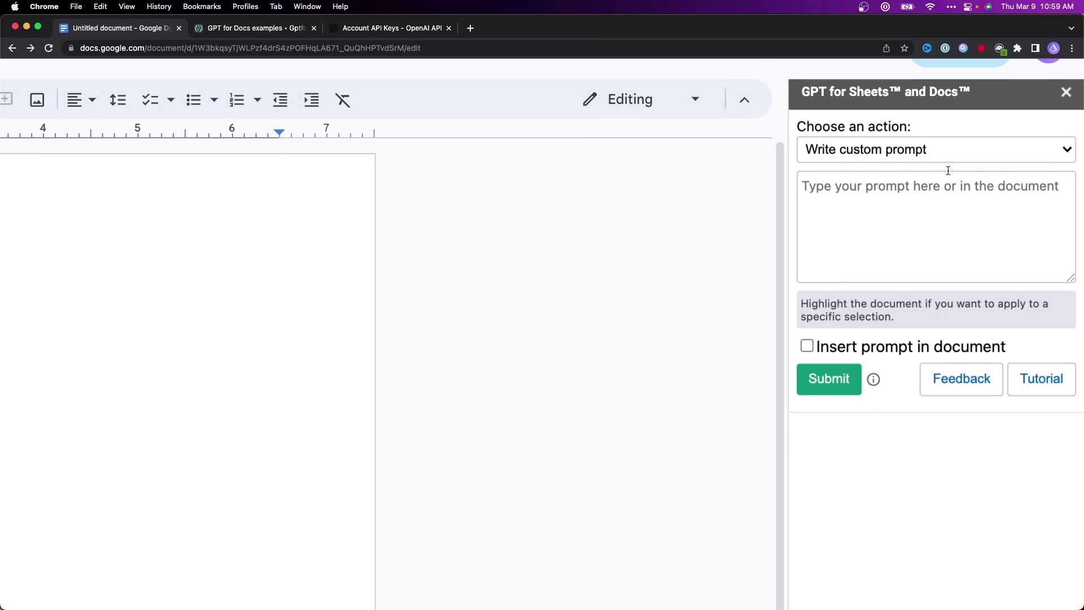
left_click(907, 189)
scroll(907, 189, "down", 5)
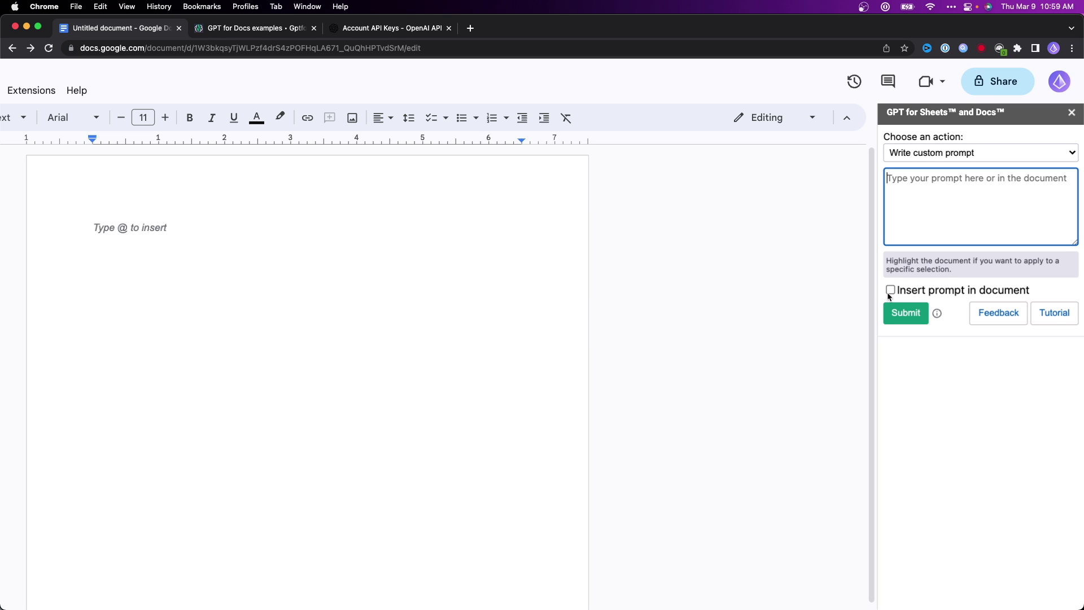
- With Insert prompt in document ticked, submit the best-friend birthday-letter prompt to generate the letter
left_click(890, 290)
left_click(917, 203)
type("Wr")
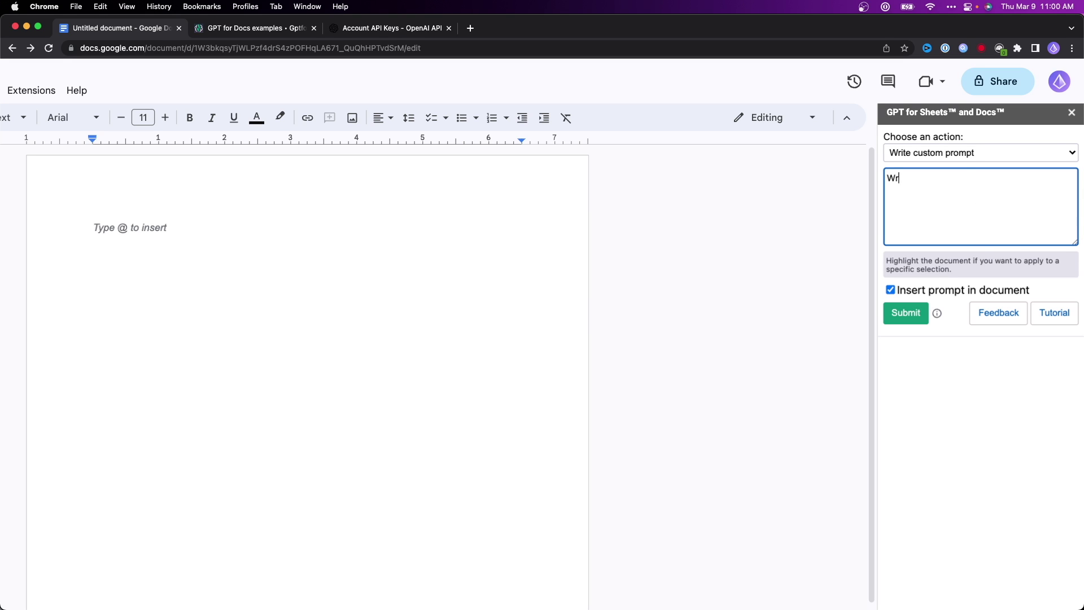
type("ite a birthday letter to my best friend John")
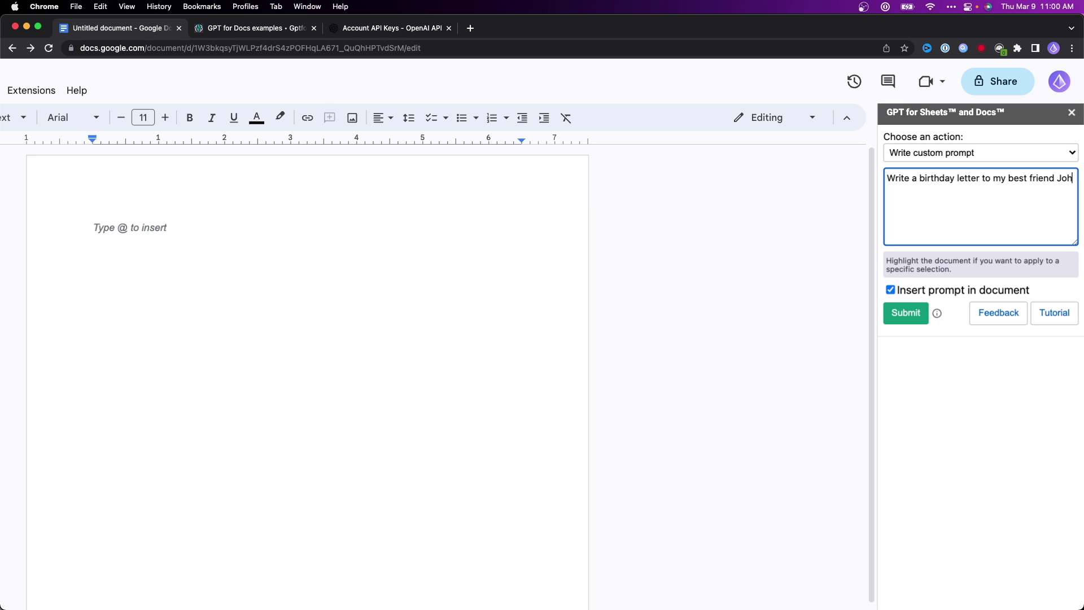
left_click(902, 314)
scroll(402, 289, "down", 3)
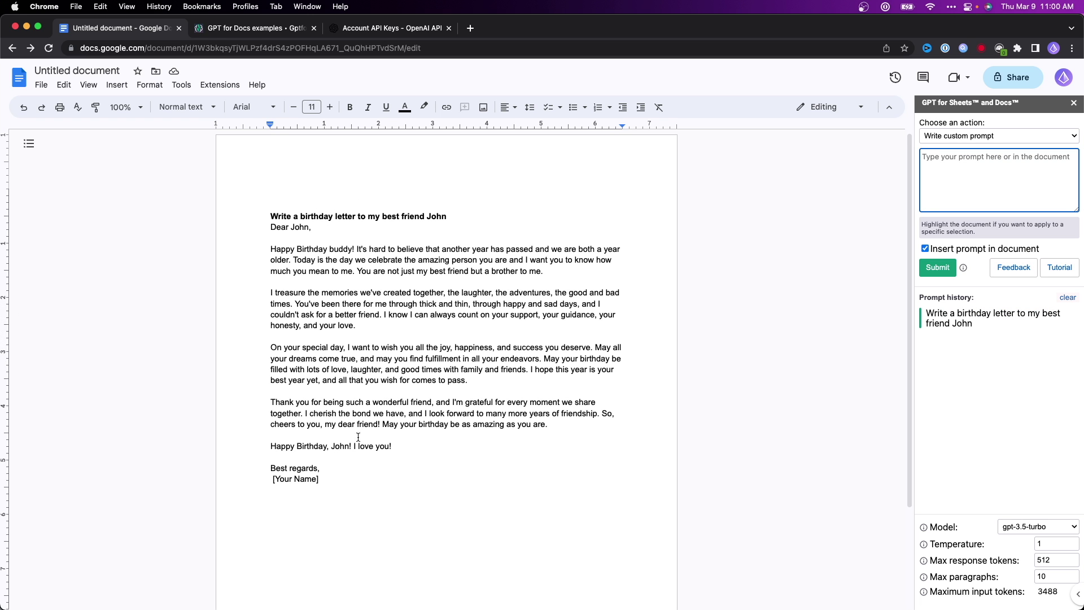
left_click_drag(346, 475, 267, 221)
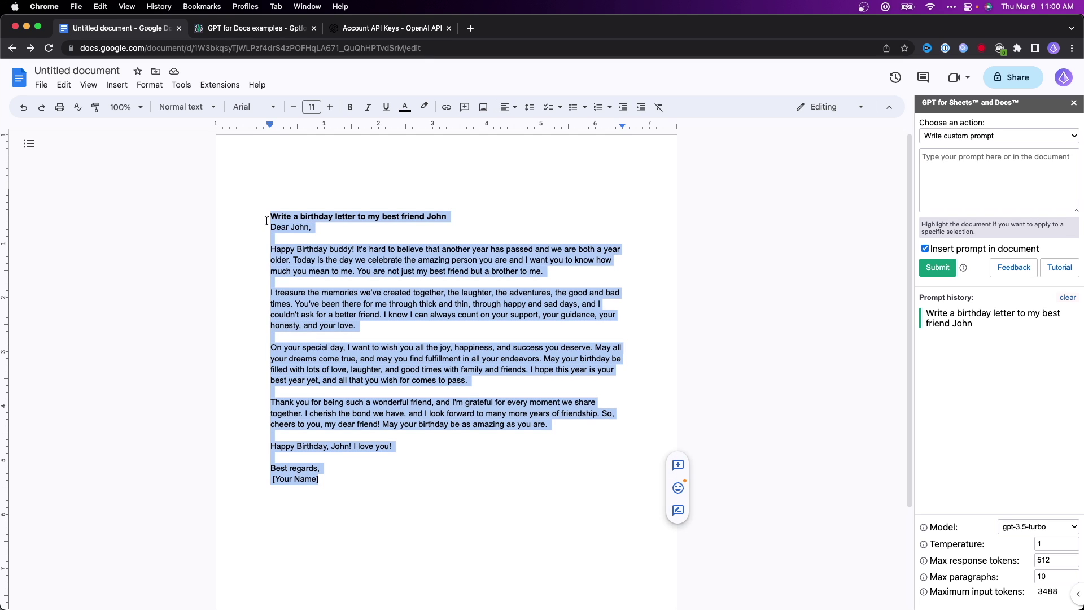
left_click(345, 301)
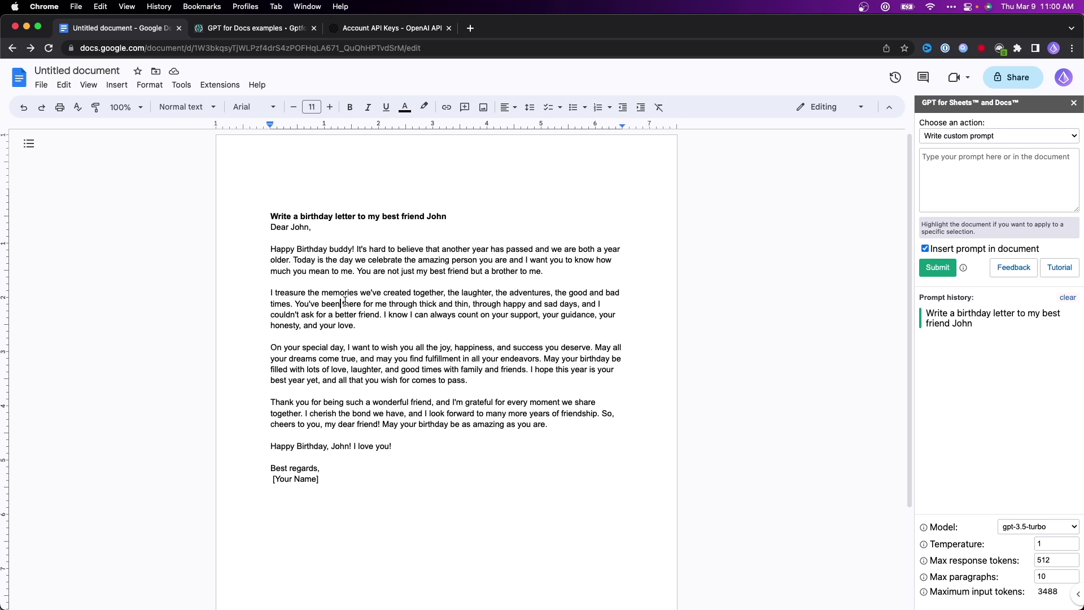
- Delete the generated letter from the page, keeping Write custom prompt as the chosen action
left_click_drag(336, 501, 252, 217)
key("BackSpace")
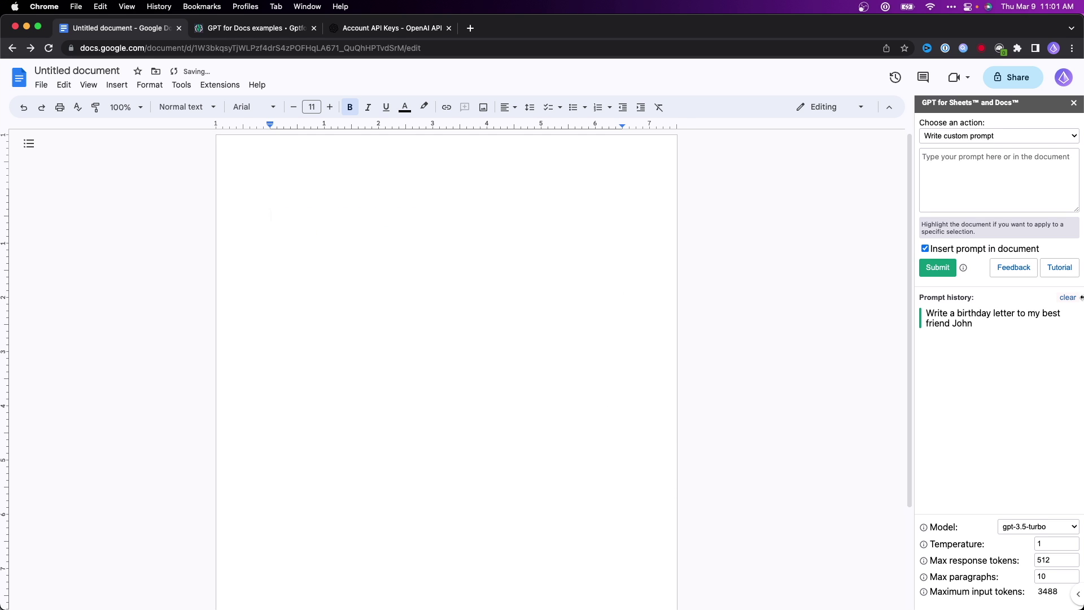
scroll(1003, 172, "up", 3)
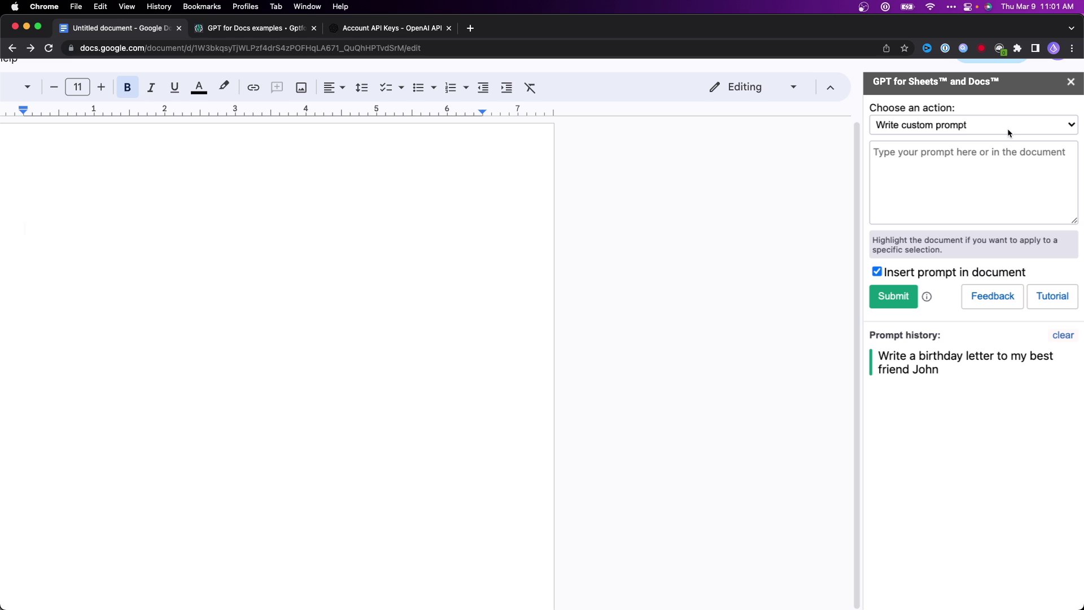
scroll(1007, 126, "up", 1)
left_click(980, 154)
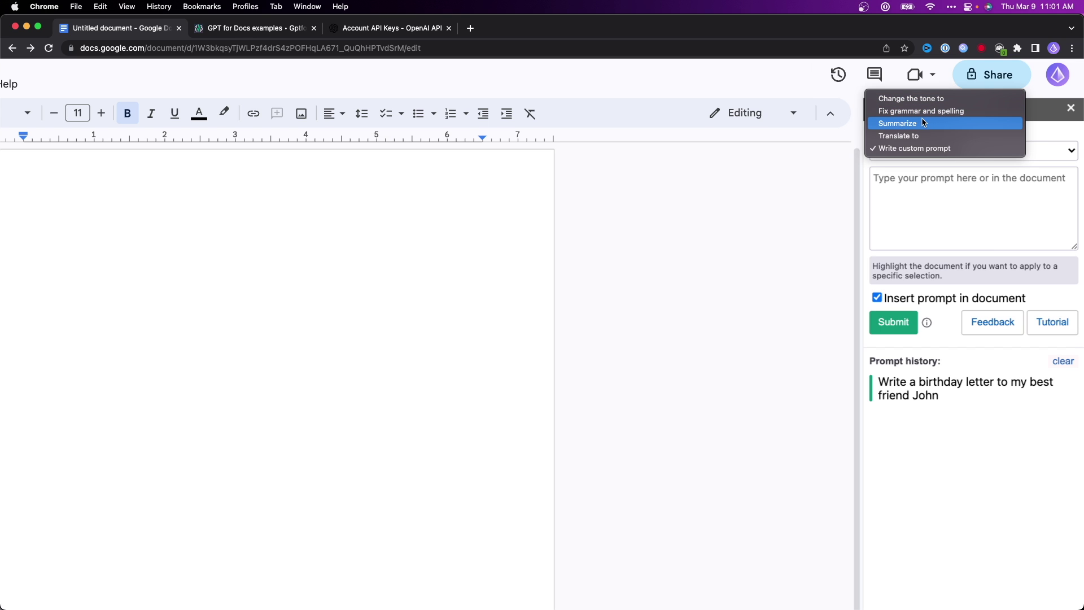
left_click(1051, 134)
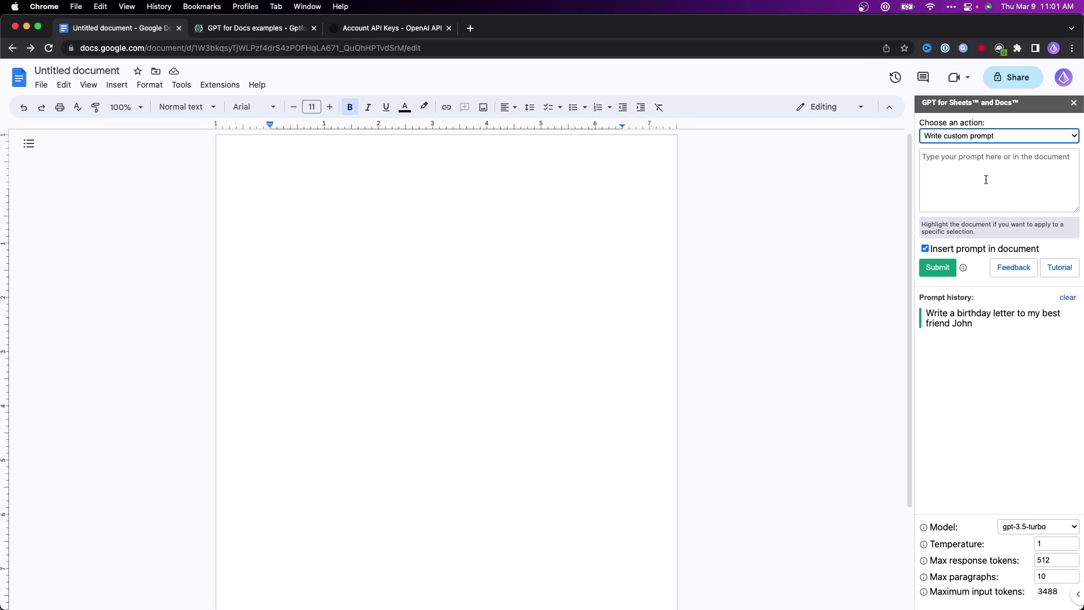
- Change the sidebar's Max paragraphs from 10 to 2, leaving the model at gpt-3.5-turbo
scroll(1058, 547, "up", 5)
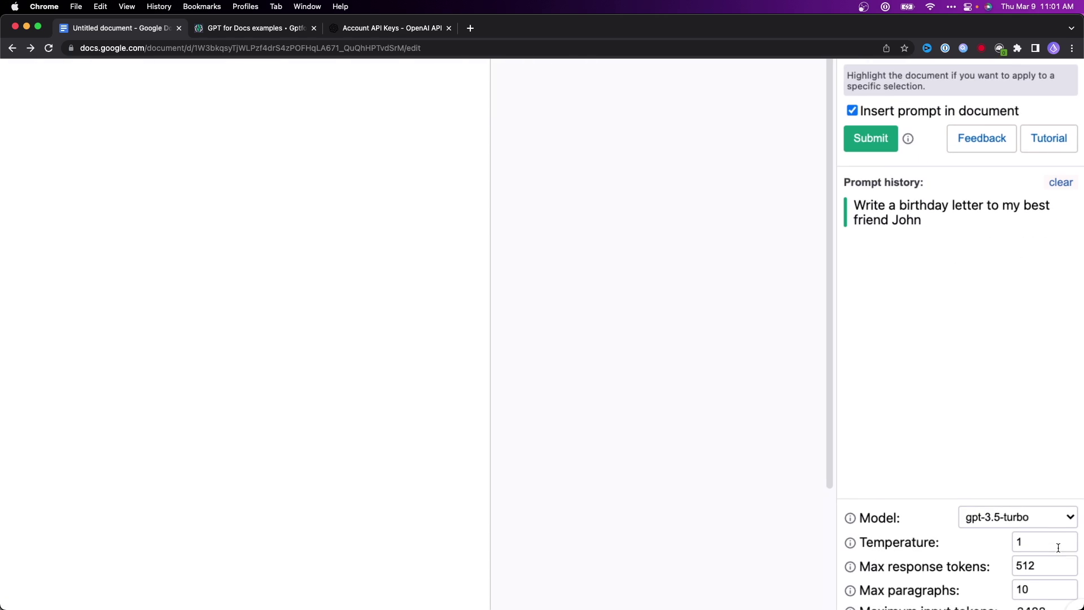
left_click(1022, 489)
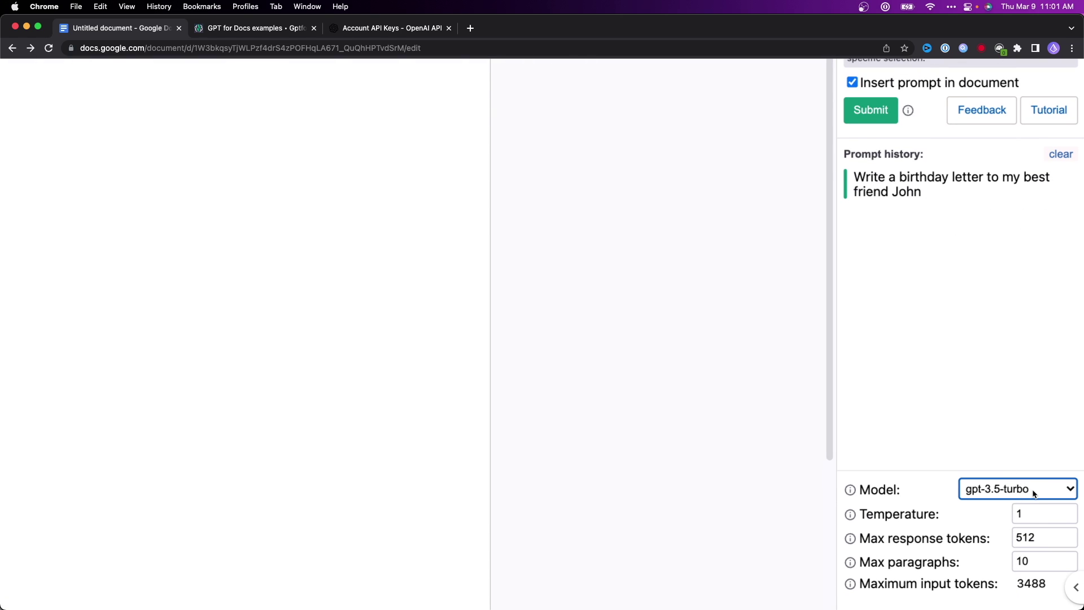
left_click(1034, 494)
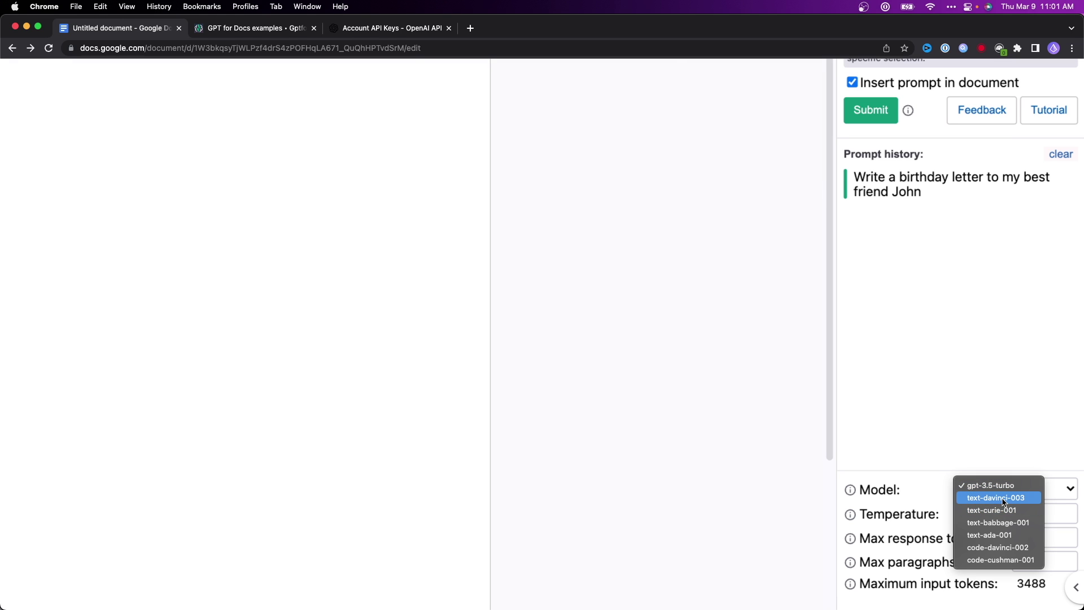
left_click(1059, 474)
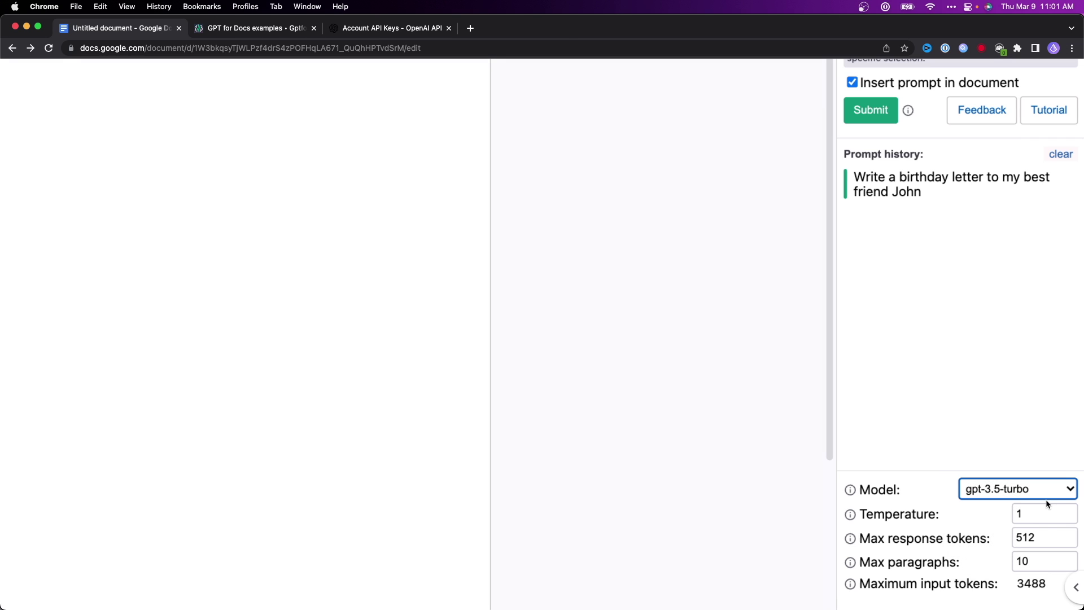
left_click(1042, 513)
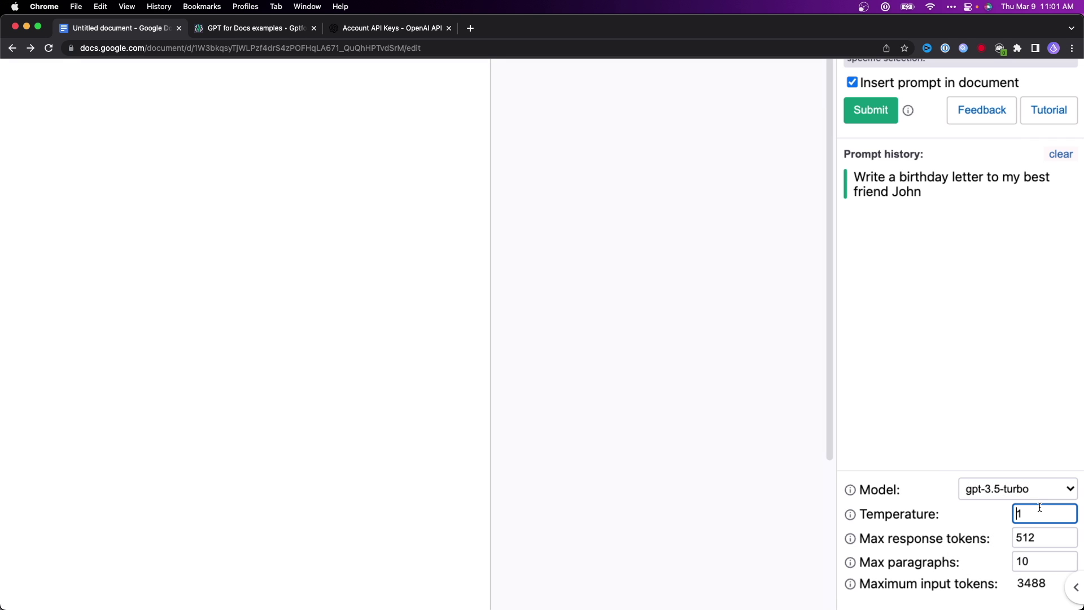
left_click(1040, 536)
left_click(1036, 561)
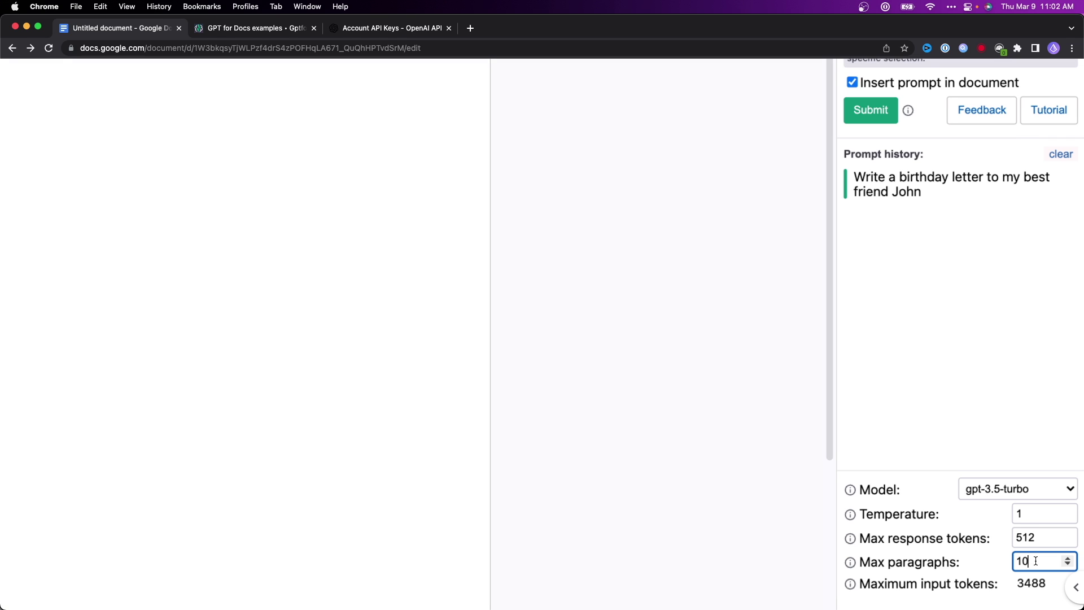
key("BackSpace")
key("BackSpace")
type("2")
left_click(943, 490)
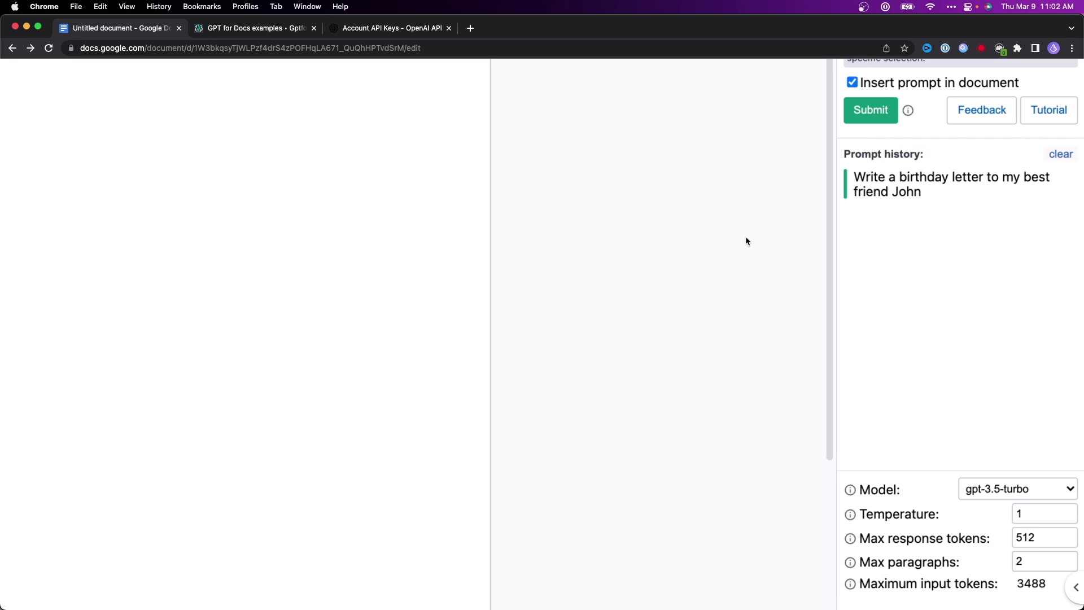
scroll(746, 241, "down", 5)
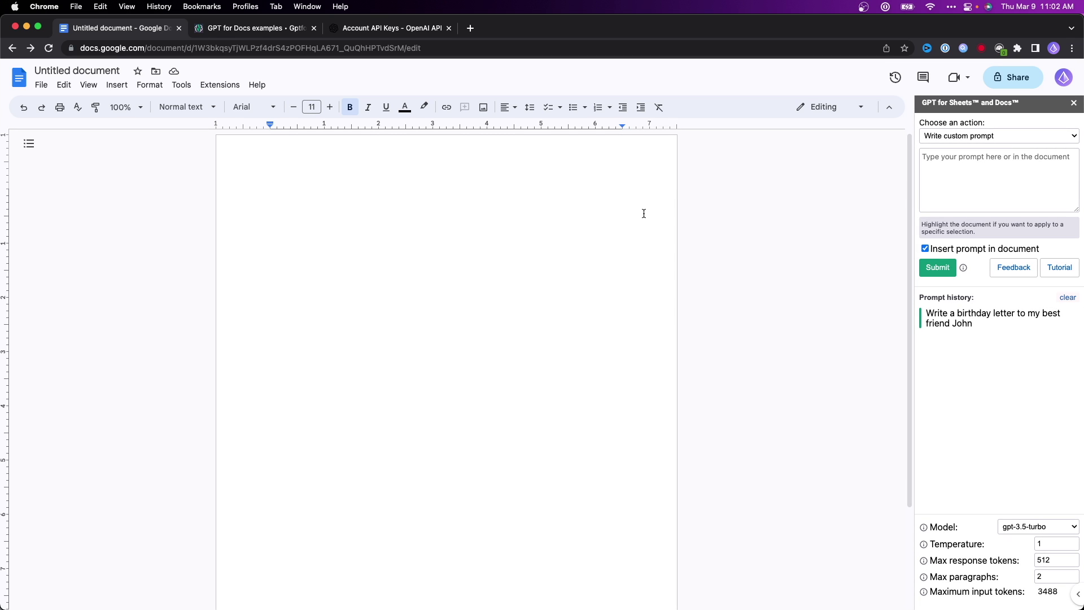